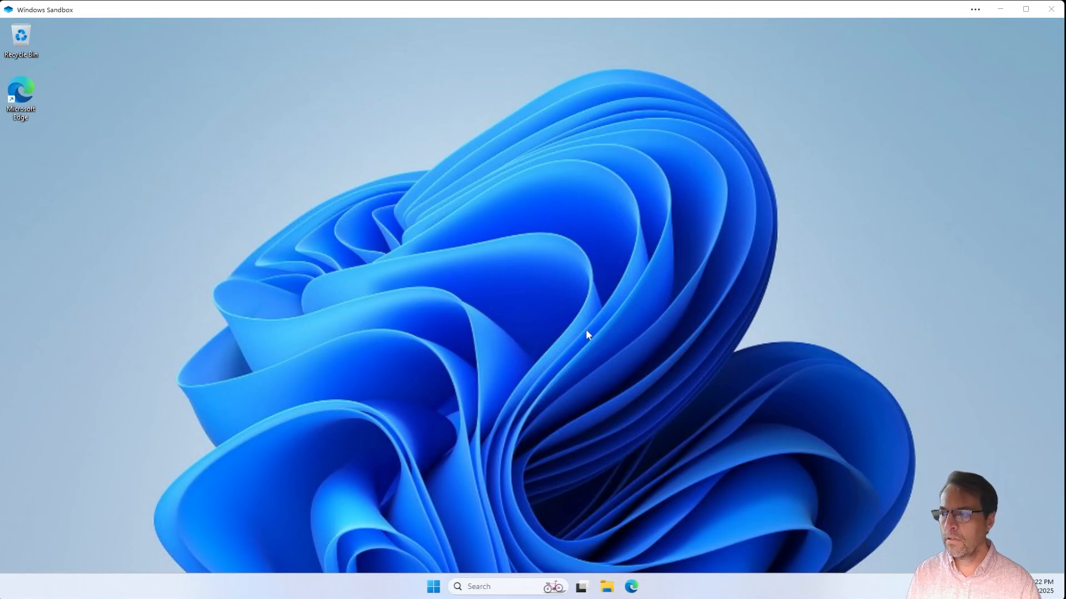
Open Command Prompt as administrator and install DeepChat with "Winget install ThinkInAIXYZ.DeepChat"
click(433, 589)
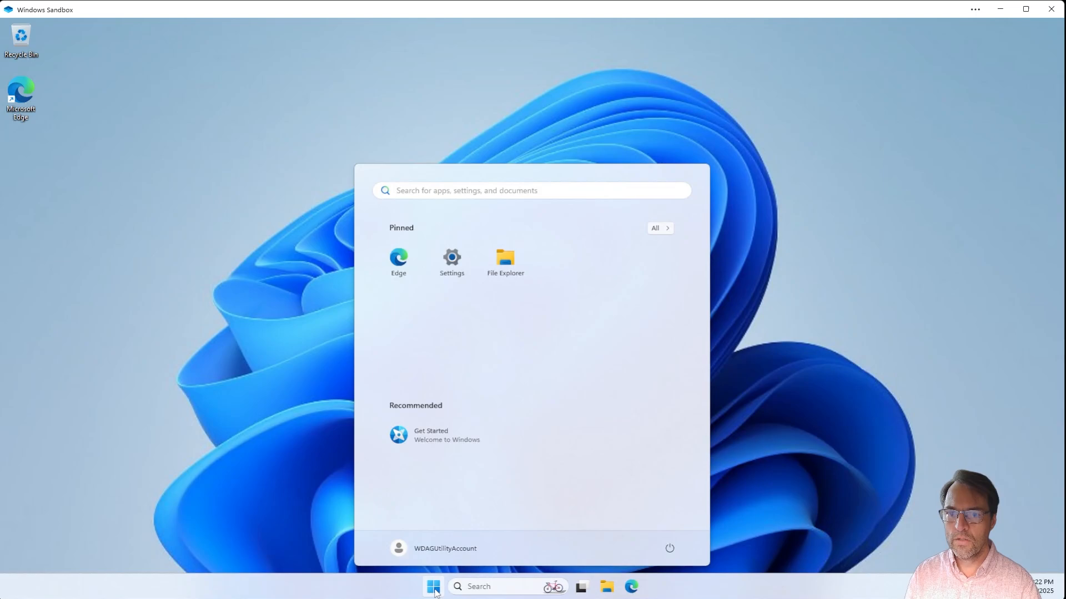
text(cmd)
key(ctrl+shift+Return)
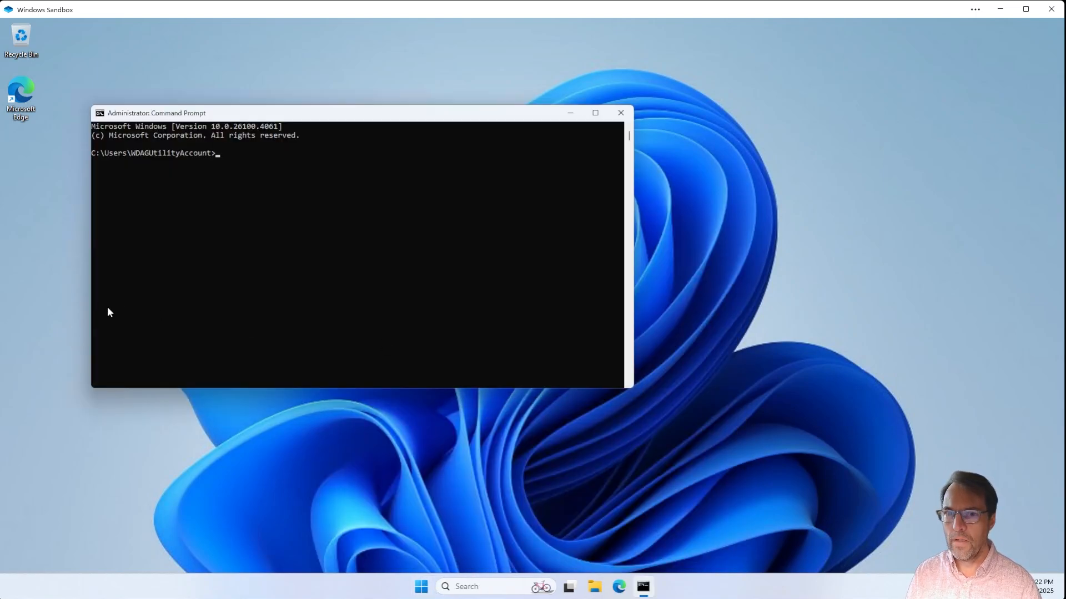
drag(274, 118, 344, 115)
text(Winget install ThinkInAIXYZ.DeepChat)
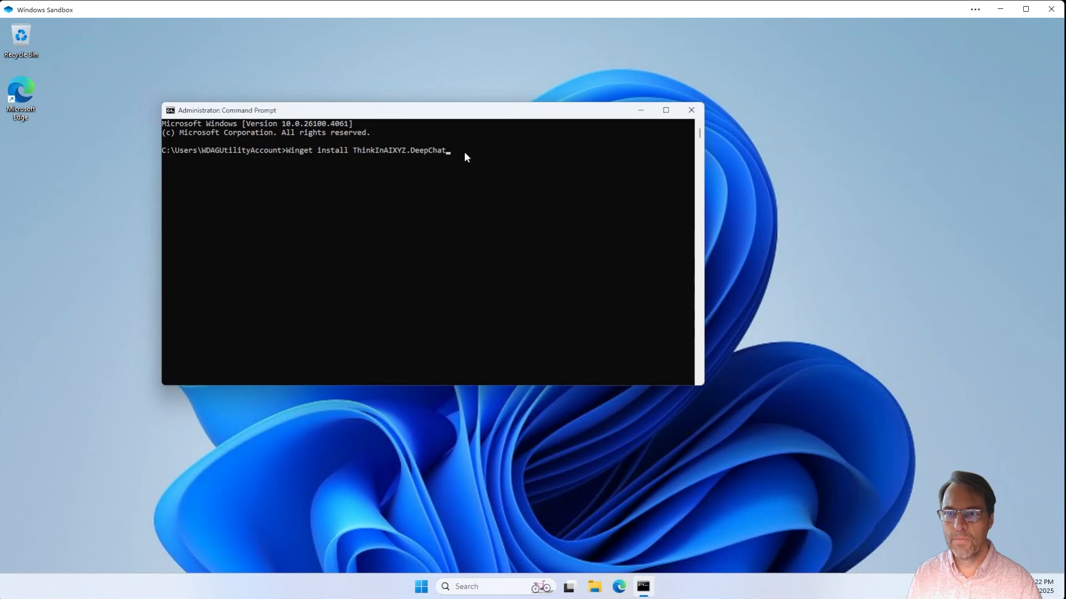
key(Return)
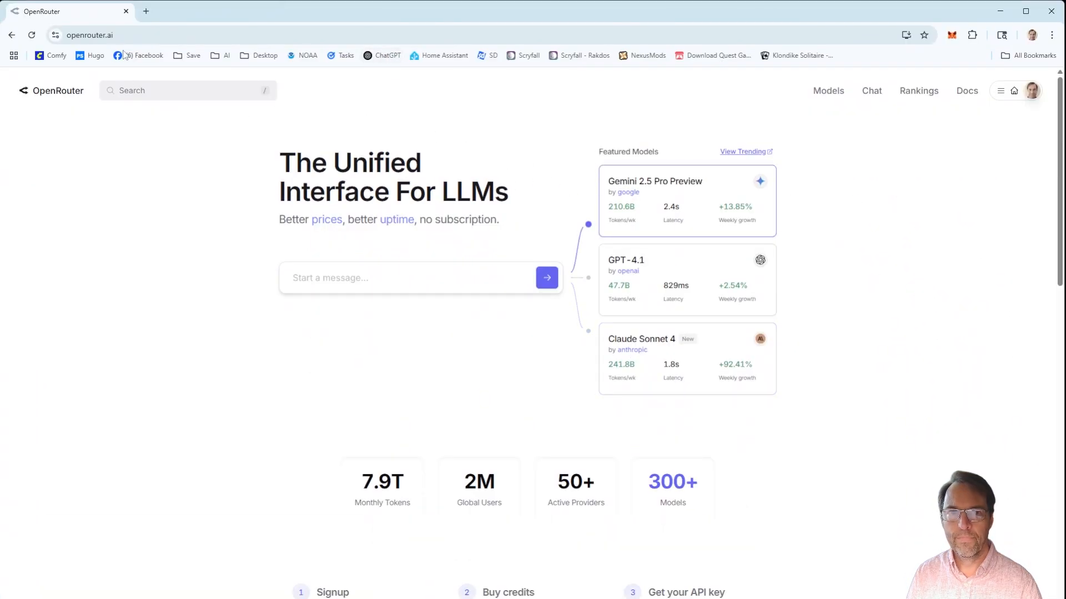
On openrouter.ai in the browser, hide the bookmarks bar and open the account's API keys page
click(127, 35)
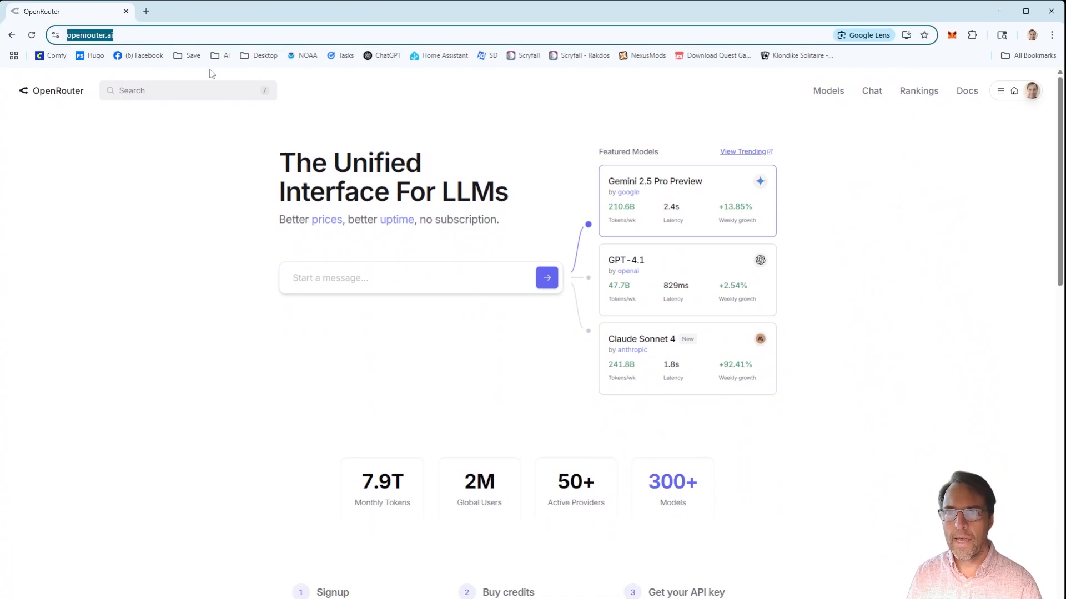
key(ctrl+shift+b)
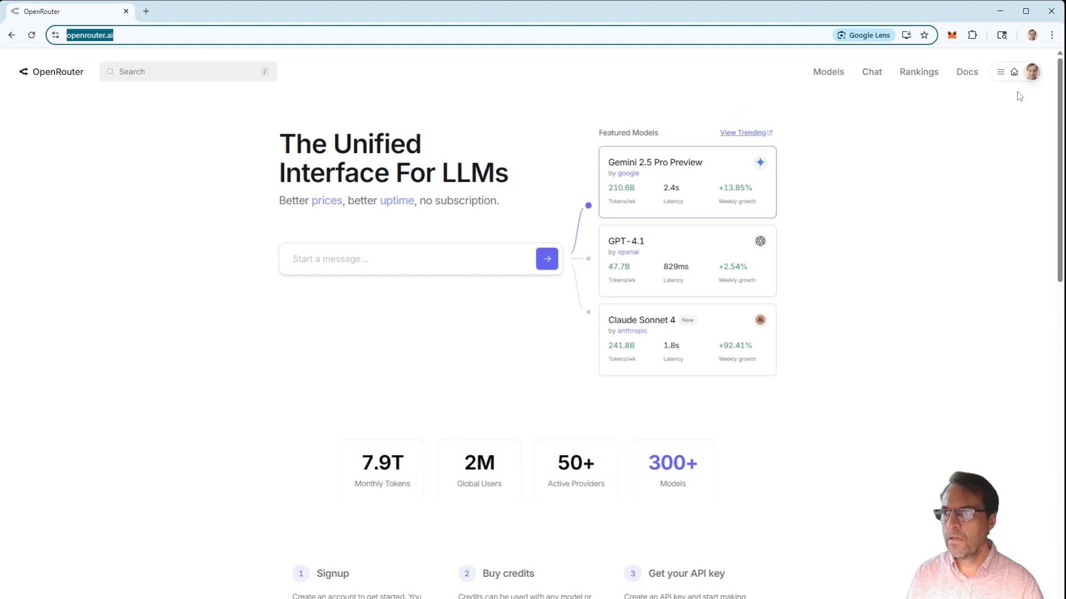
click(1031, 73)
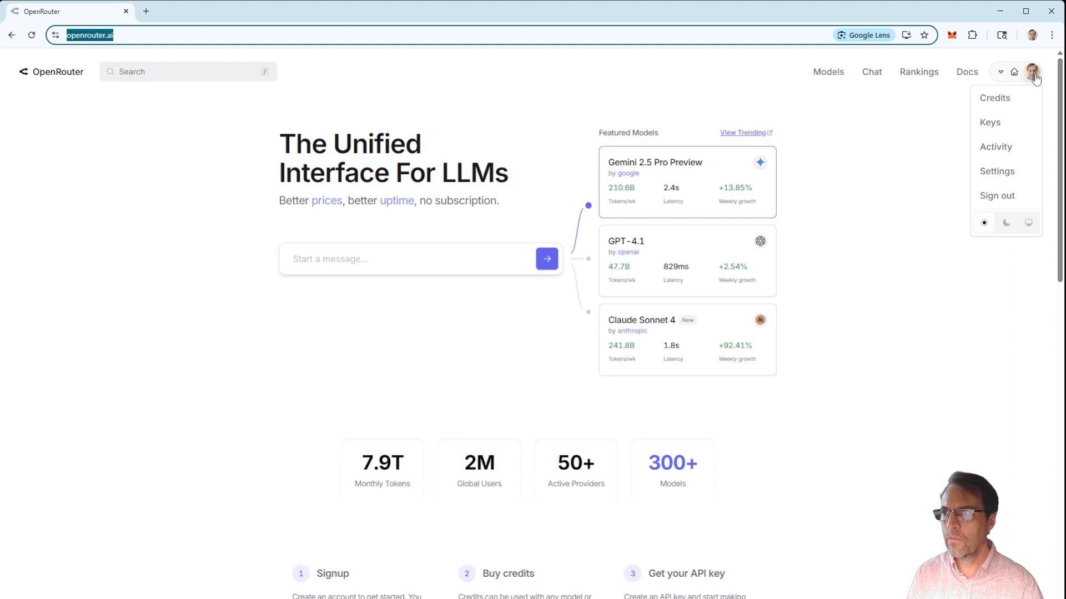
click(999, 132)
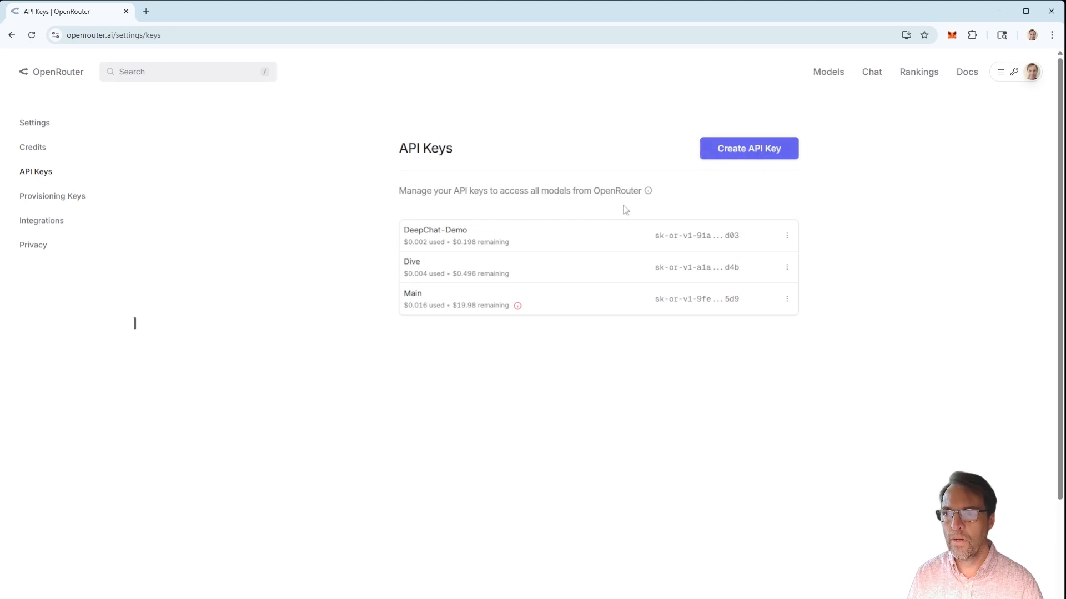
Create an API key named Test with a credit limit of 0.10, look over the generated key and dismiss it
click(737, 154)
click(487, 322)
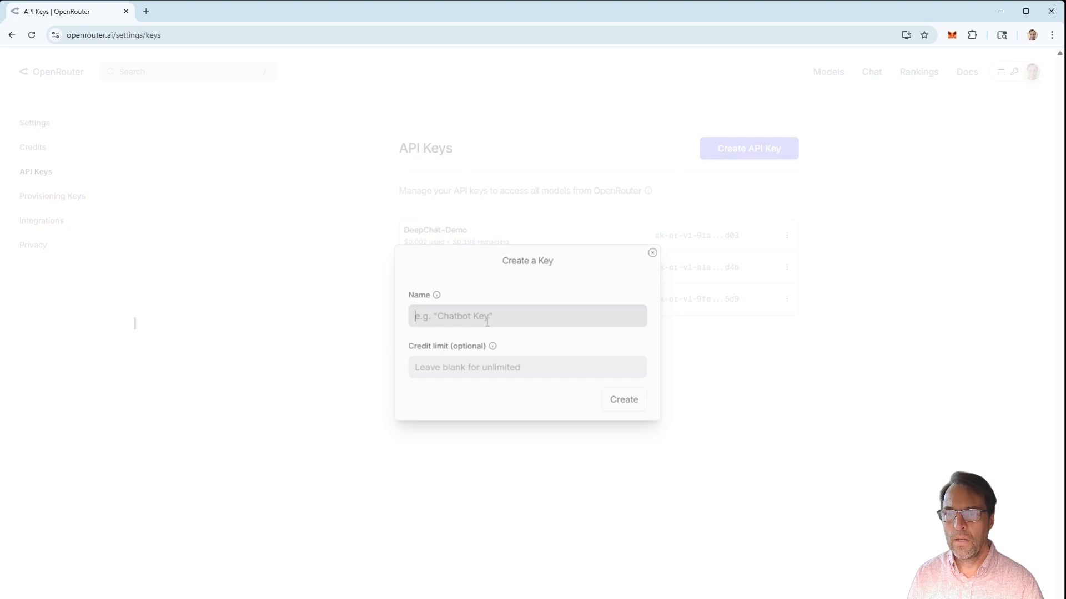
click(451, 322)
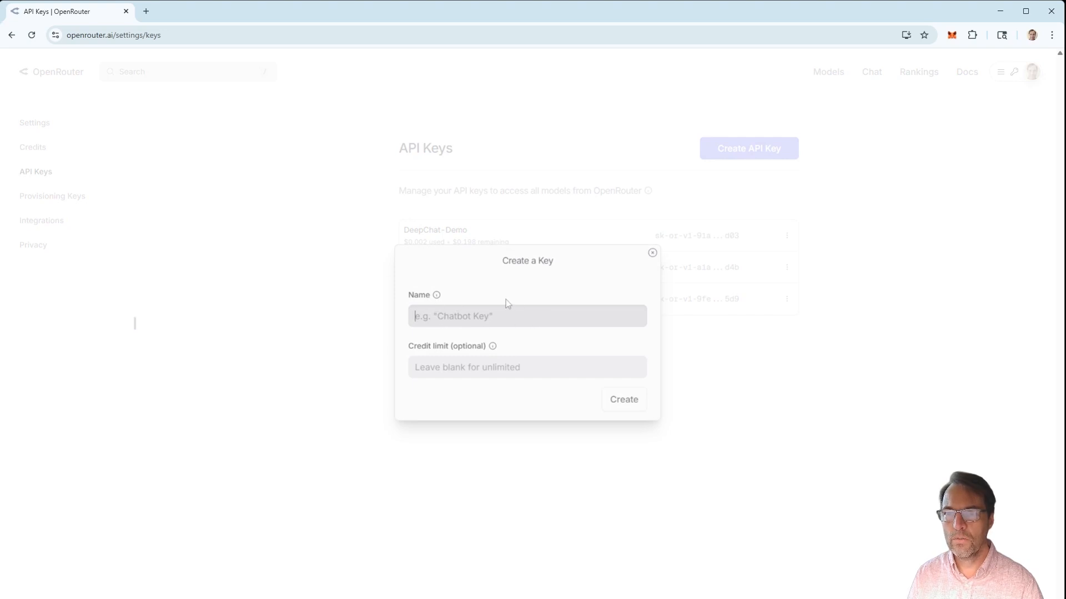
click(483, 373)
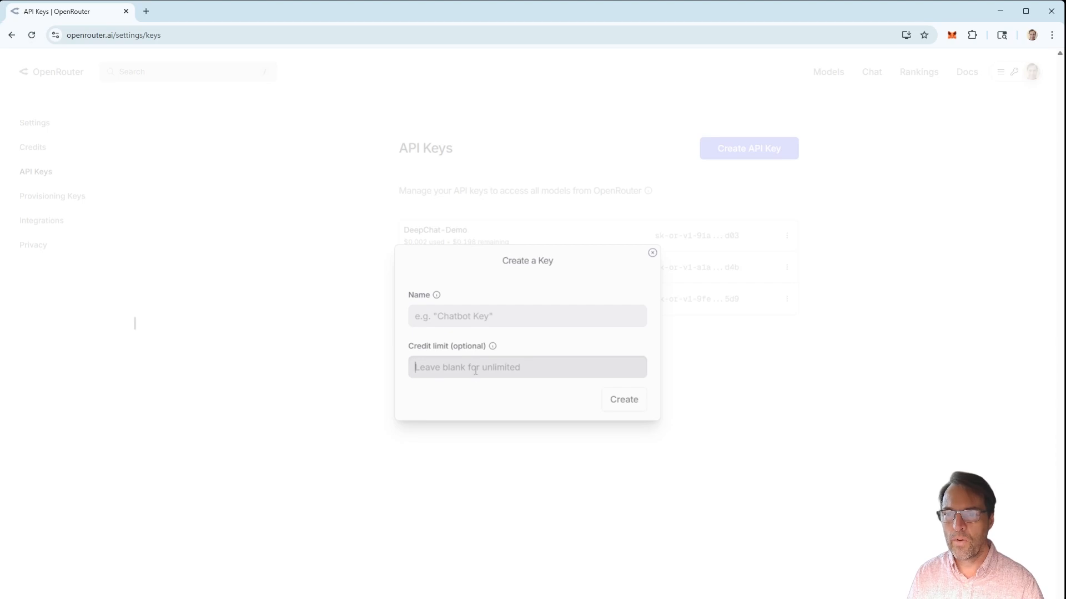
click(464, 320)
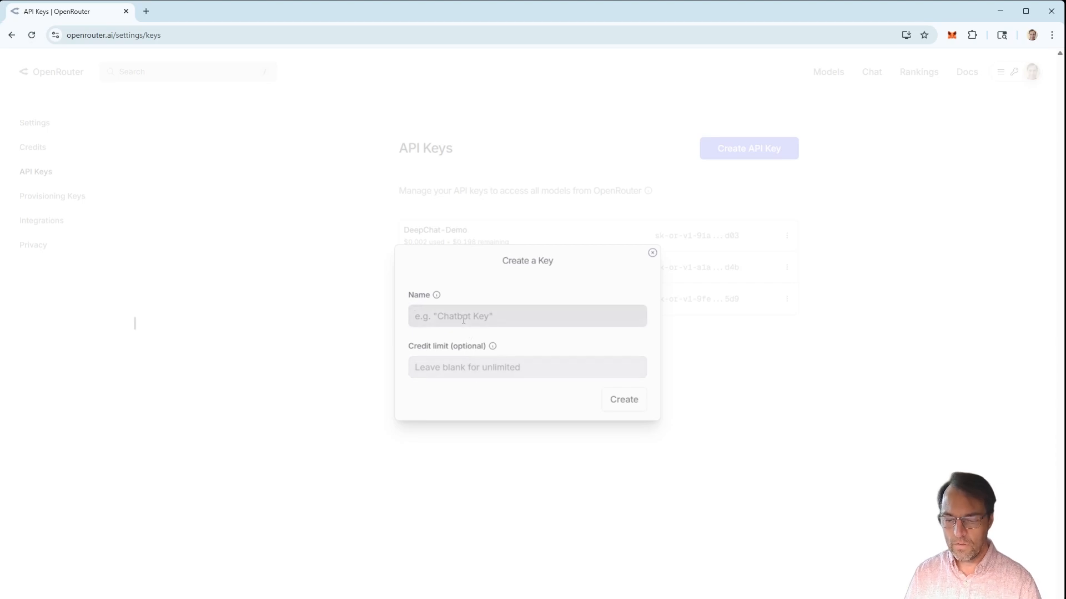
text(Test)
key(Tab)
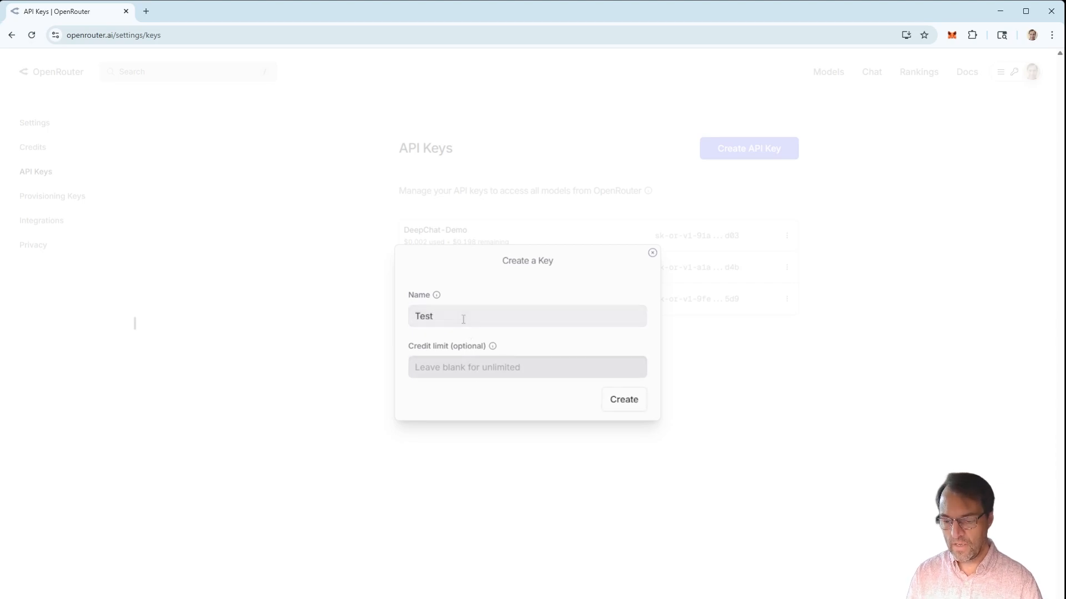
text(0.10)
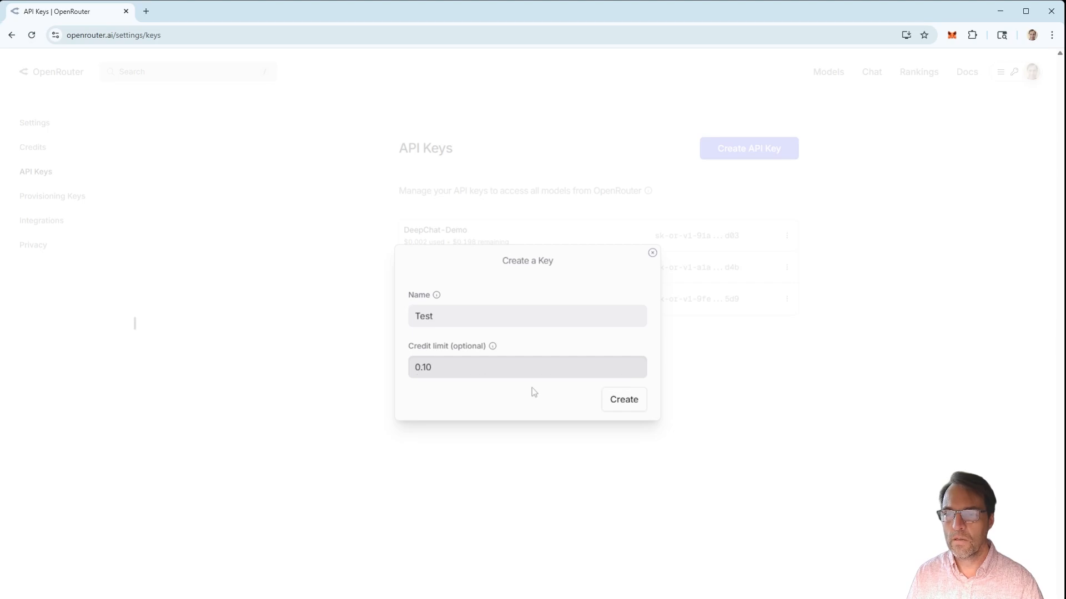
click(627, 401)
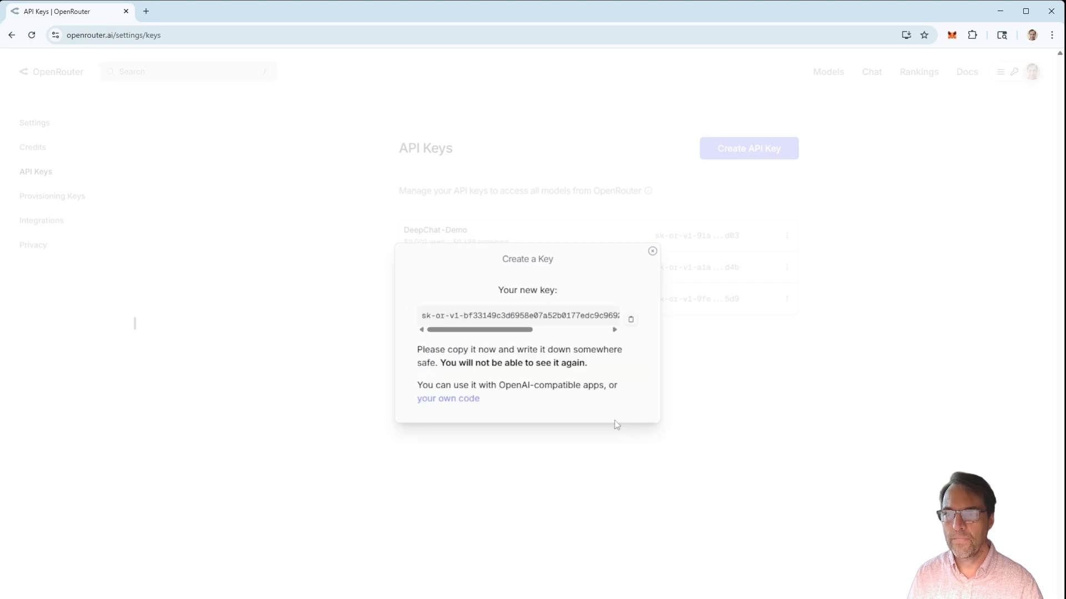
click(615, 330)
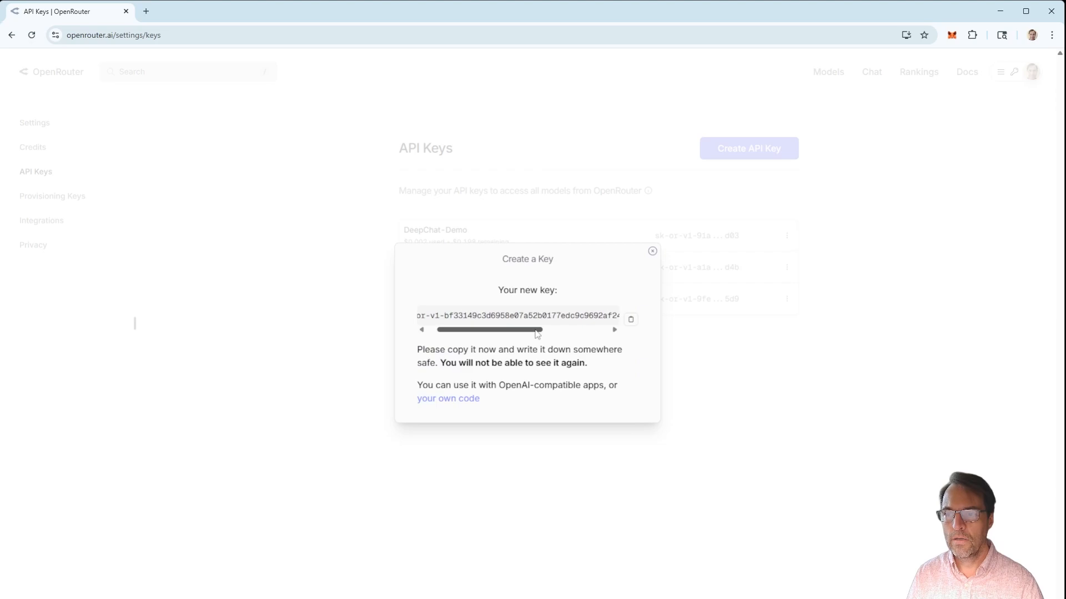
drag(534, 330, 458, 330)
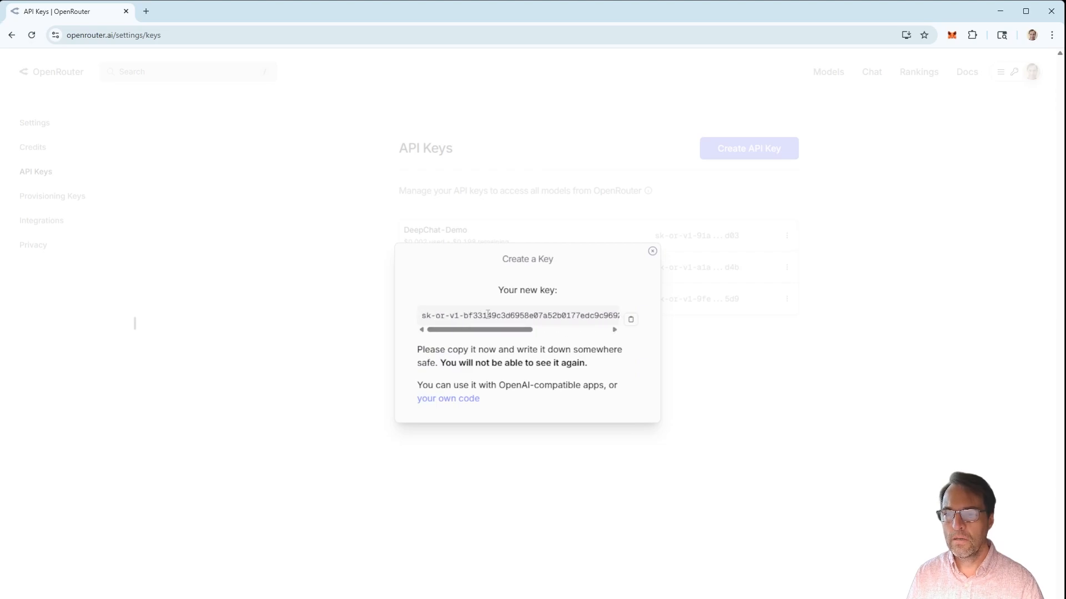
click(652, 252)
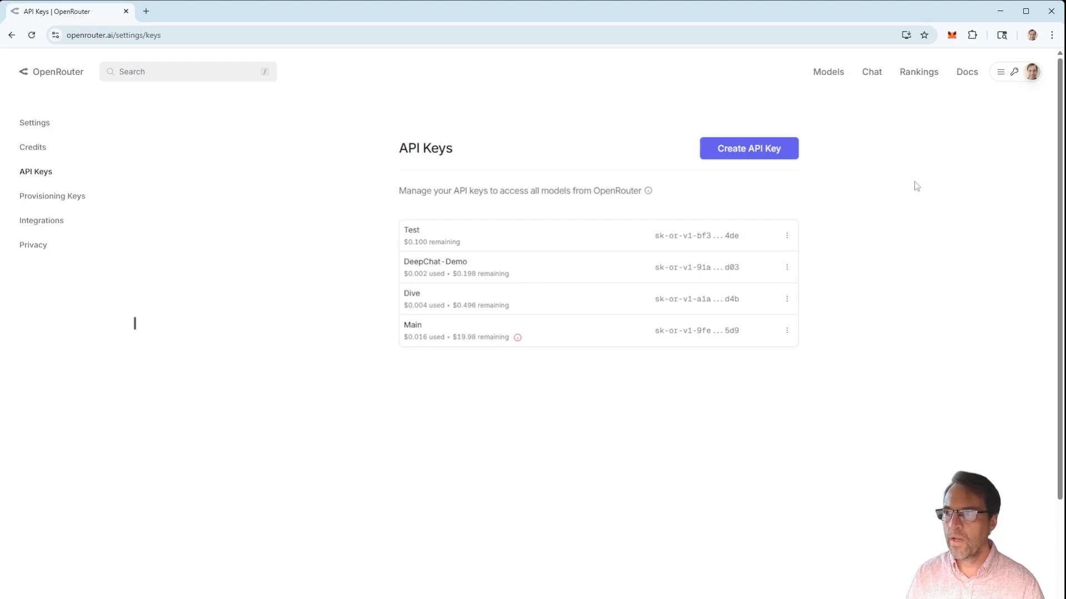
Open the Credits page of the OpenRouter account
click(1033, 72)
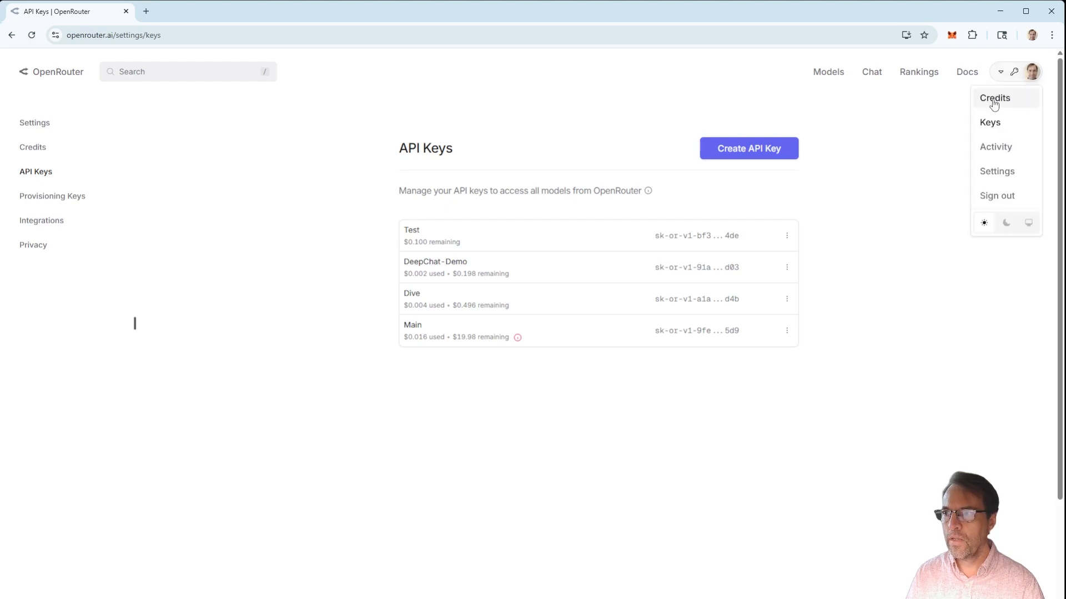
click(1006, 103)
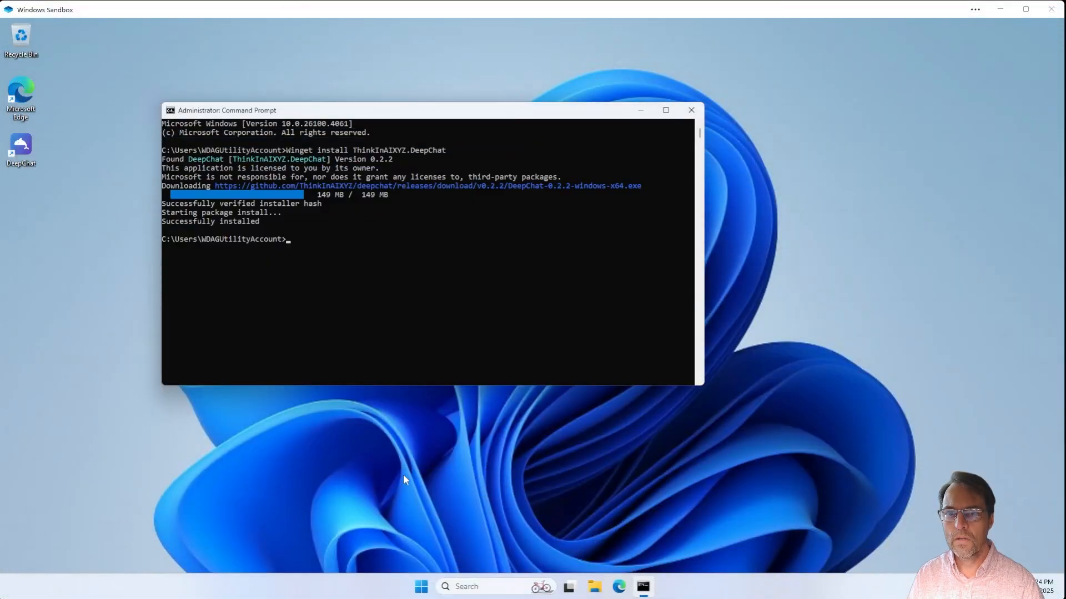
Switch to Windows Sandbox, launch DeepChat, minimize the Command Prompt and enlarge the DeepChat window
click(394, 414)
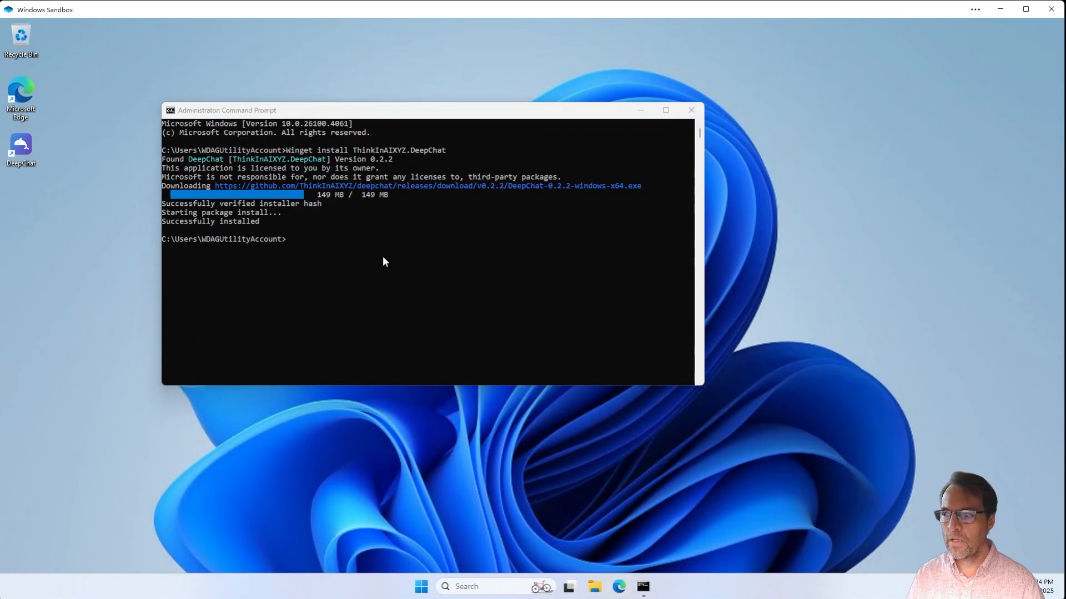
double_click(25, 147)
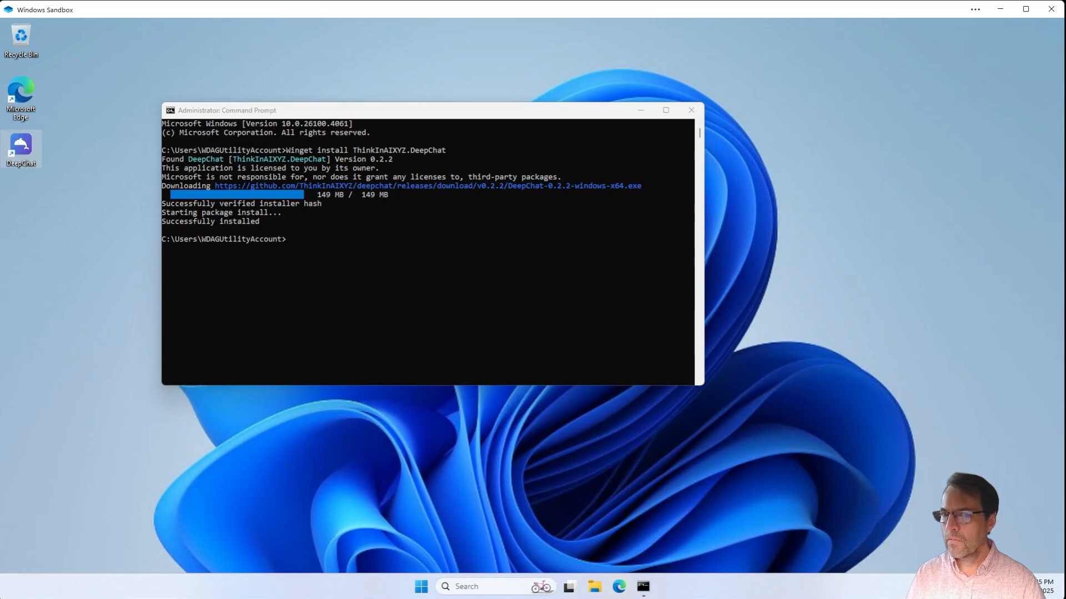
double_click(26, 145)
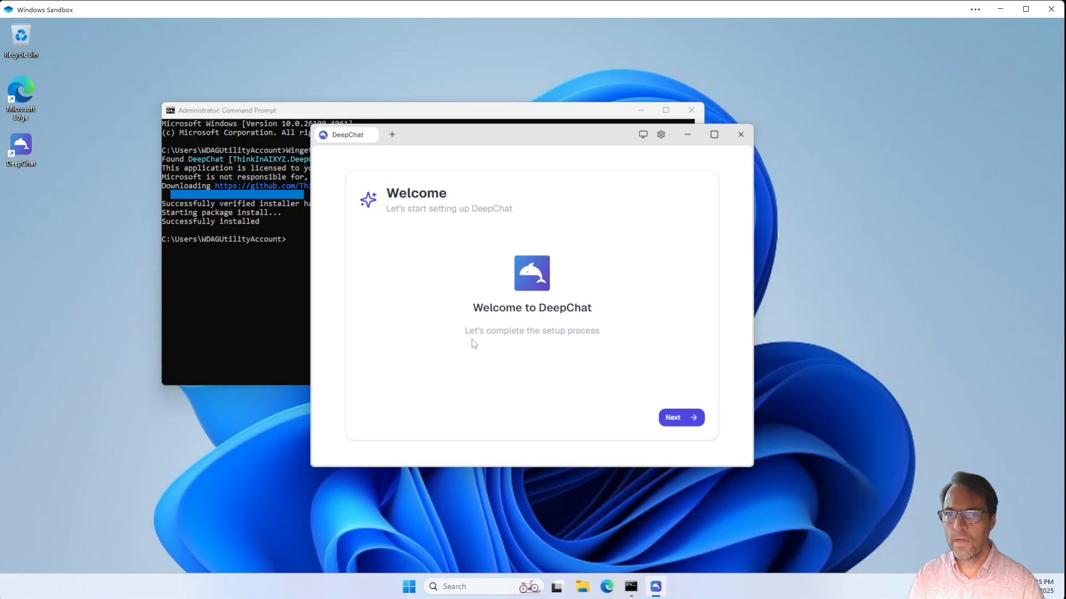
click(642, 110)
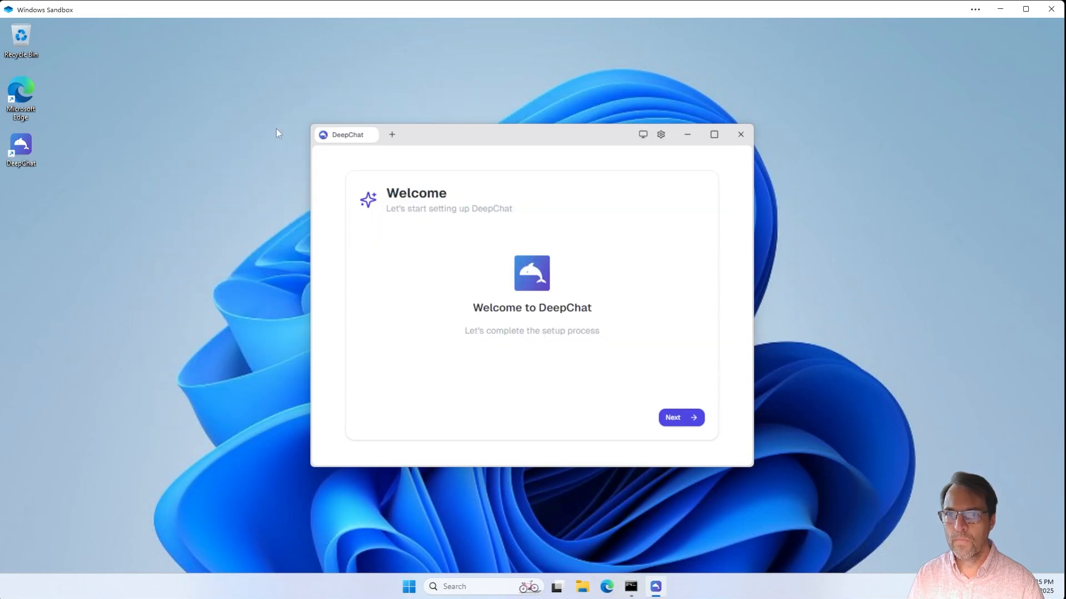
drag(311, 125, 205, 43)
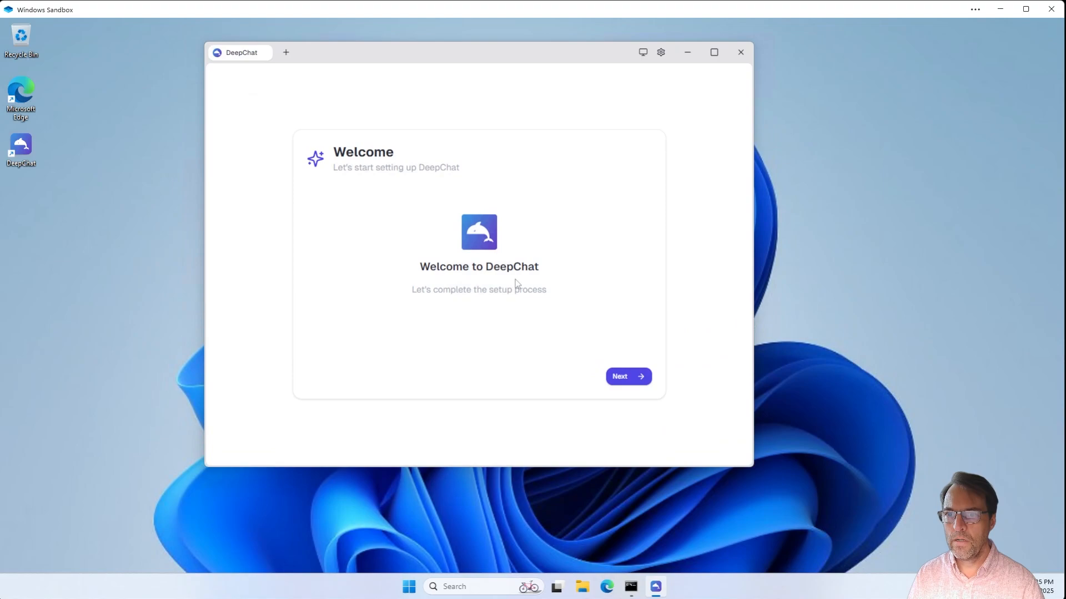
Continue the DeepChat setup past the welcome page and choose OpenRouter as the model provider
click(621, 378)
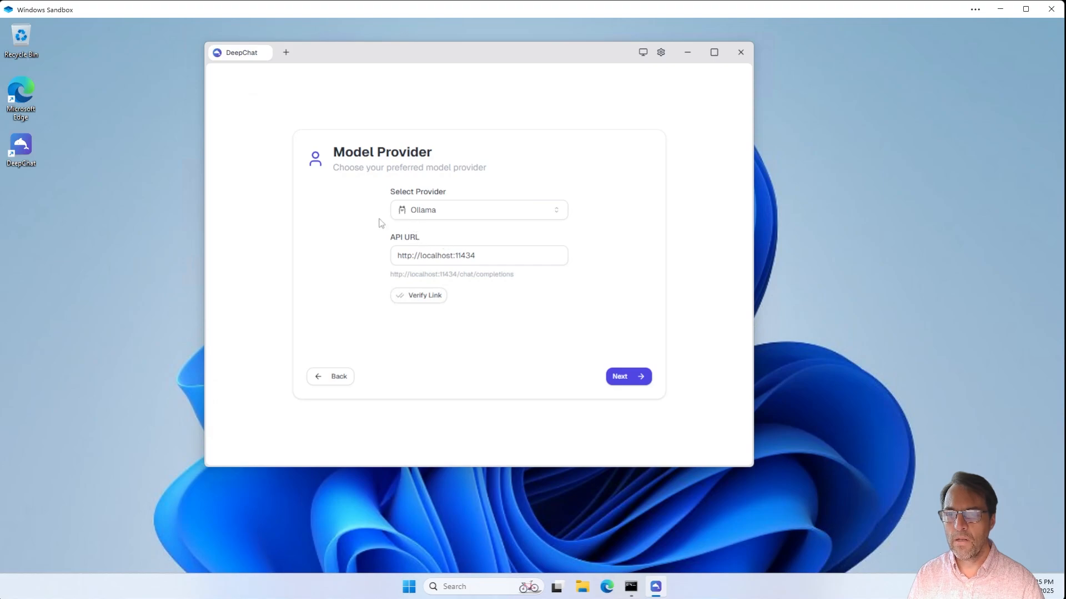
click(427, 215)
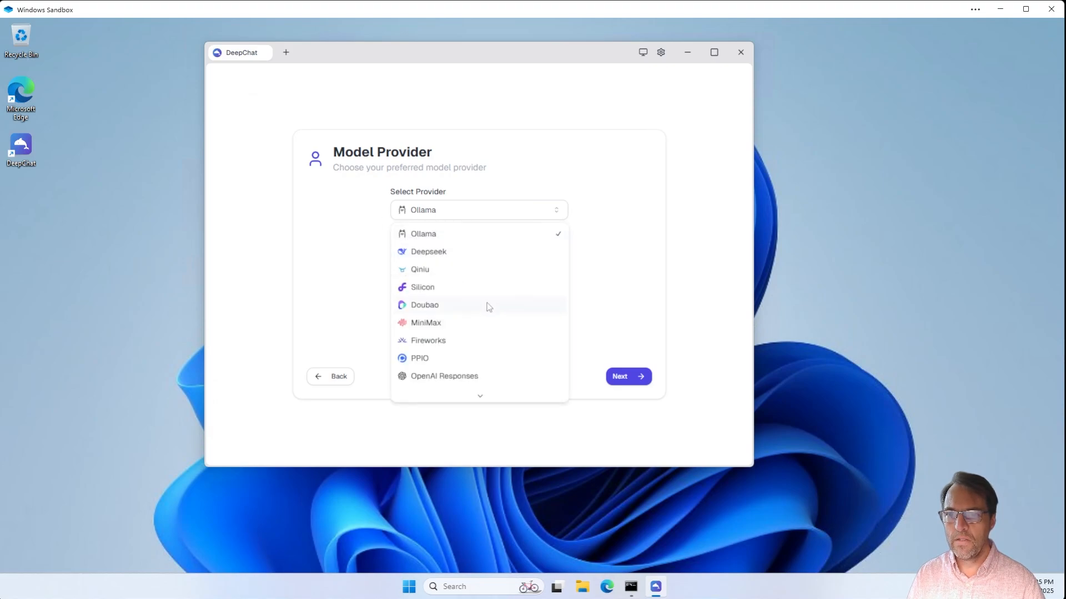
scroll(497, 333, down, 2)
scroll(497, 333, down, 2)
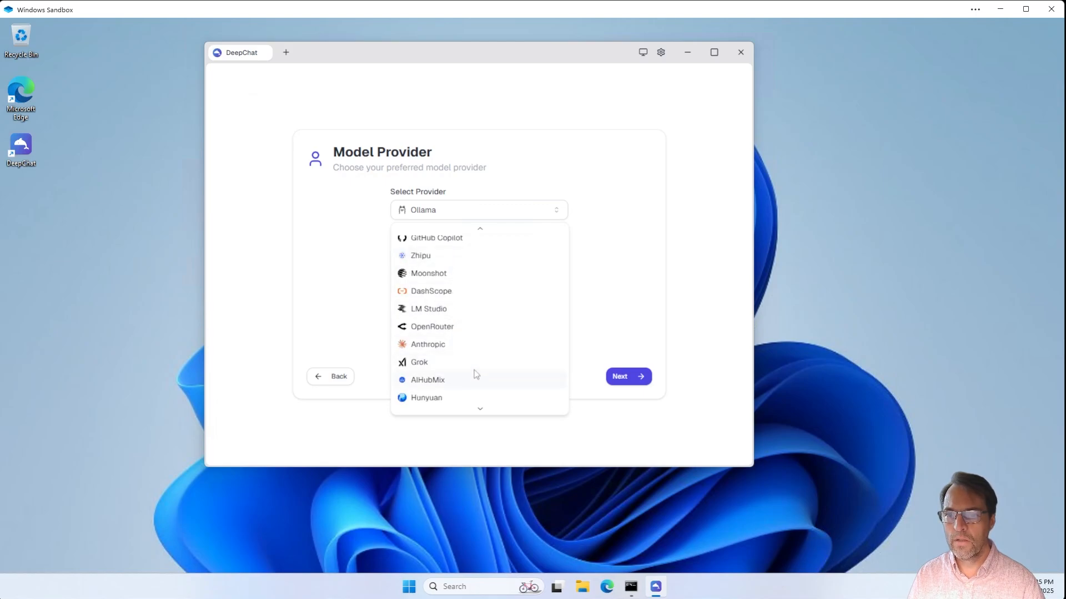
scroll(472, 362, down, 1)
scroll(472, 358, up, 2)
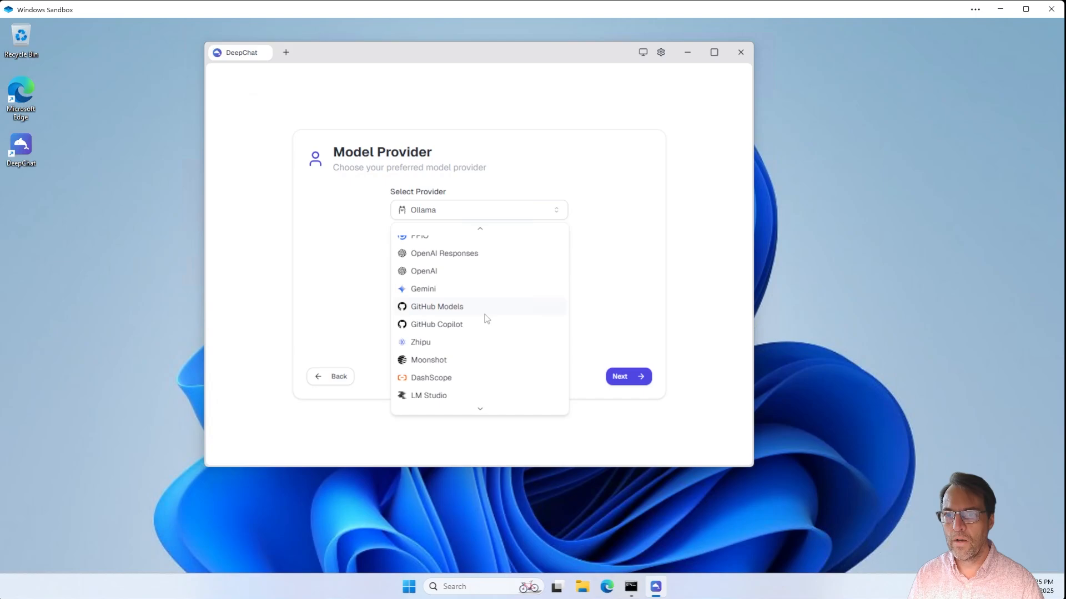
scroll(472, 272, up, 2)
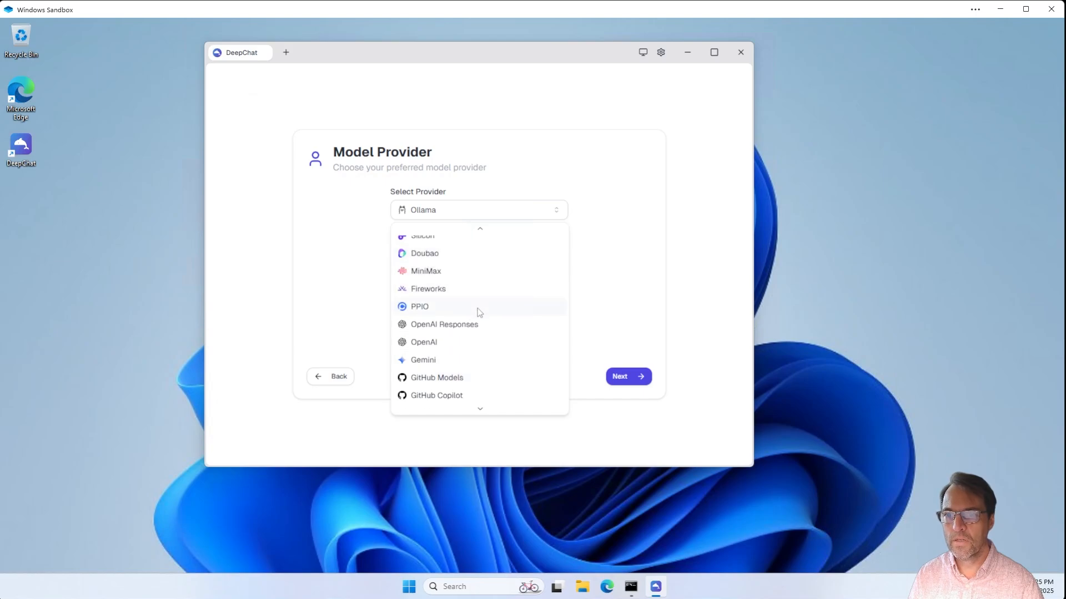
scroll(482, 321, up, 2)
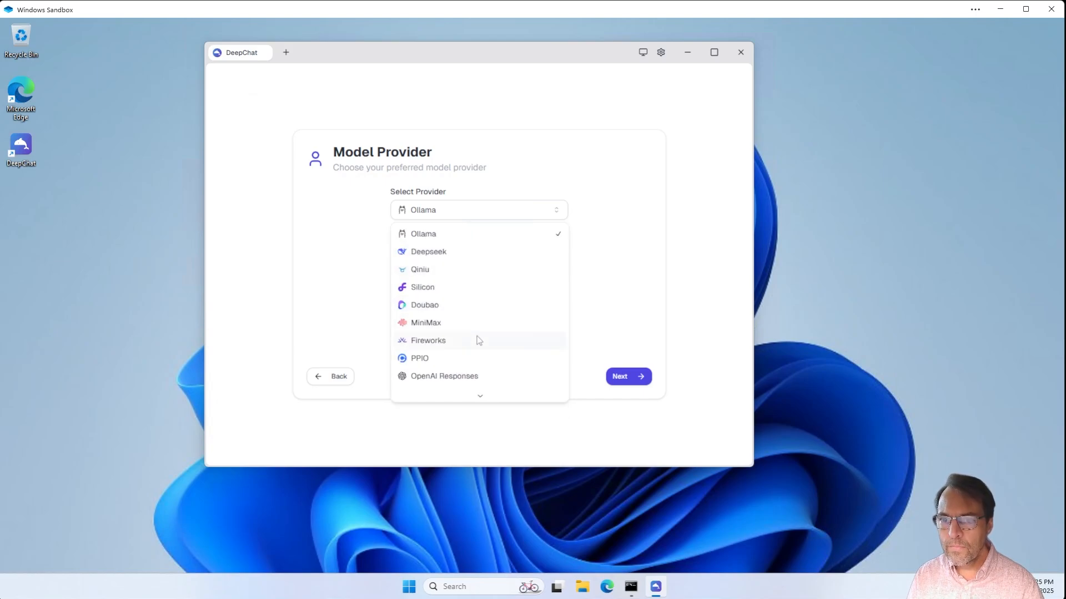
scroll(477, 341, down, 2)
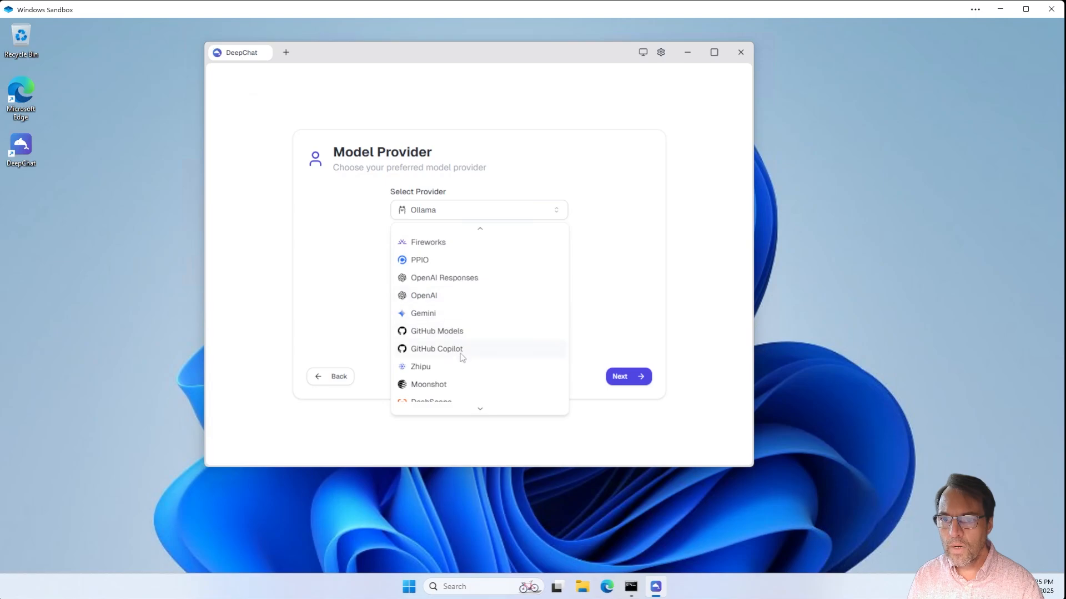
scroll(463, 366, down, 1)
scroll(463, 366, down, 2)
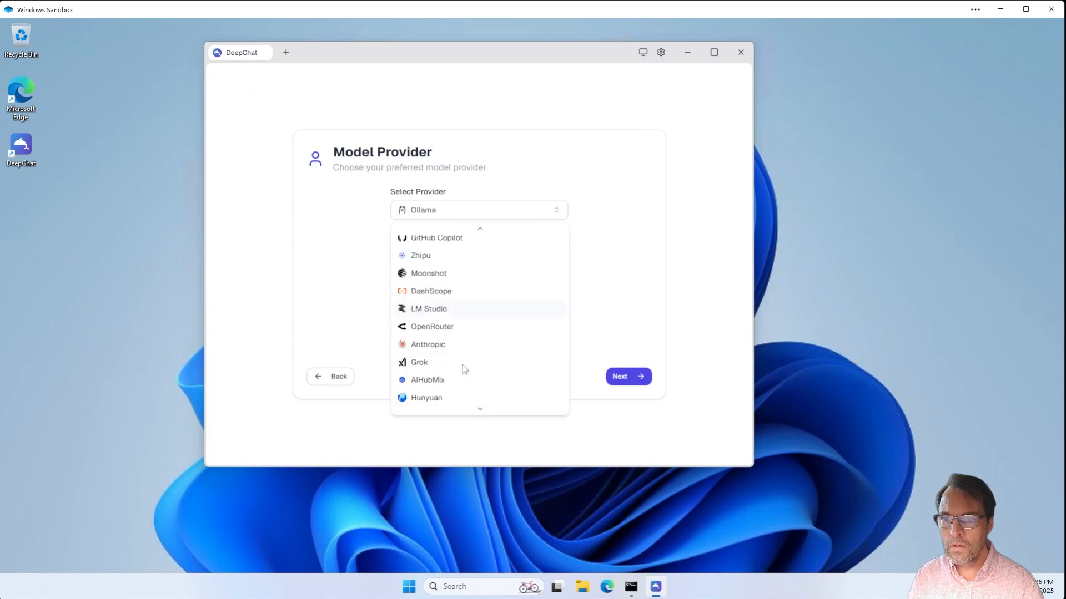
click(435, 327)
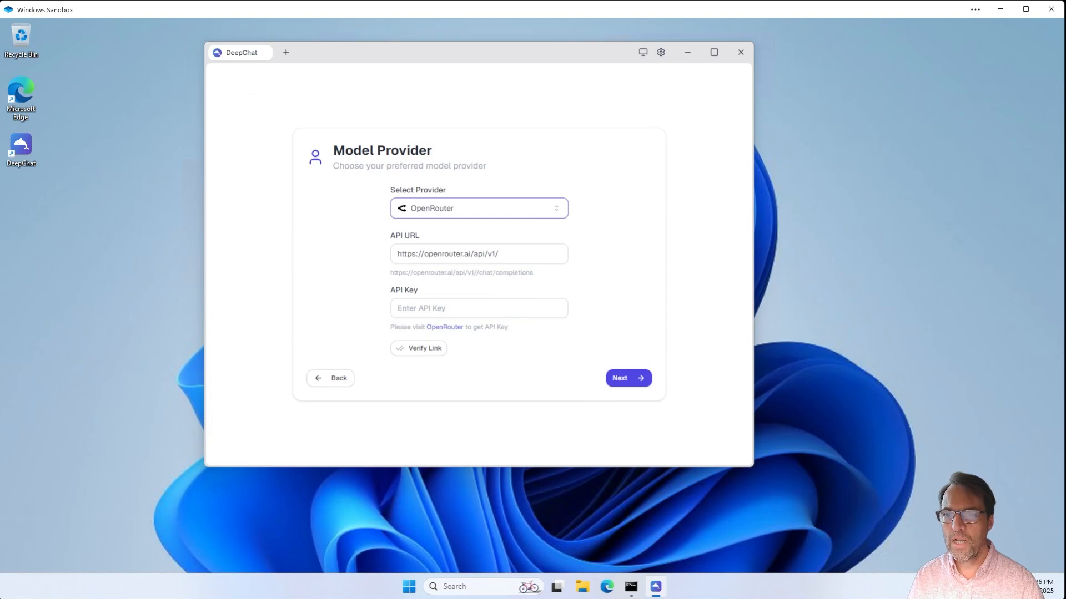
Paste the OpenRouter API key into the provider setup, verify it and dismiss the verification message
click(430, 315)
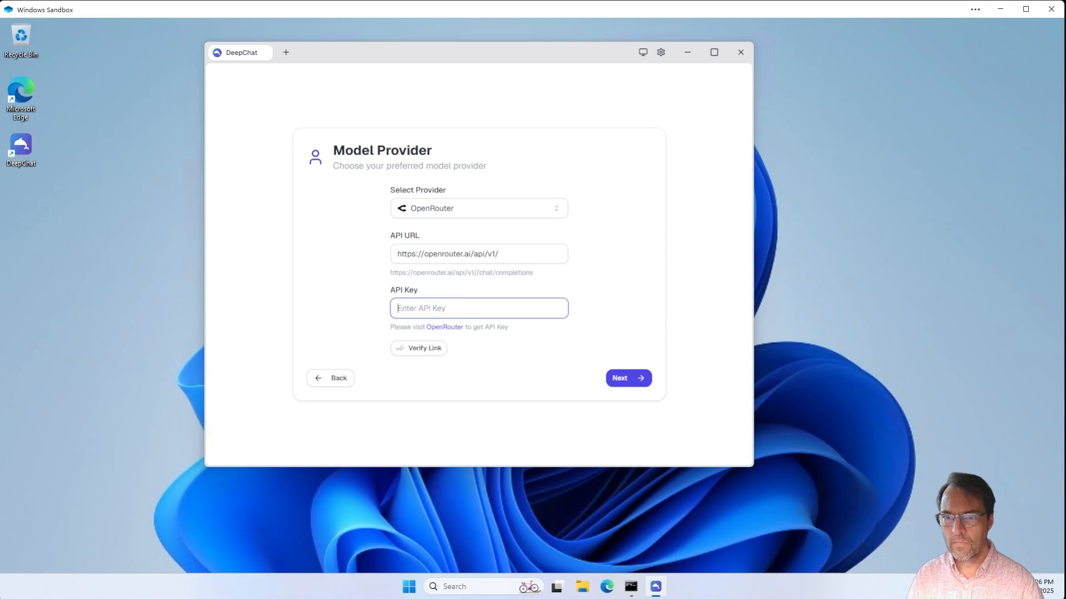
key(ctrl+v)
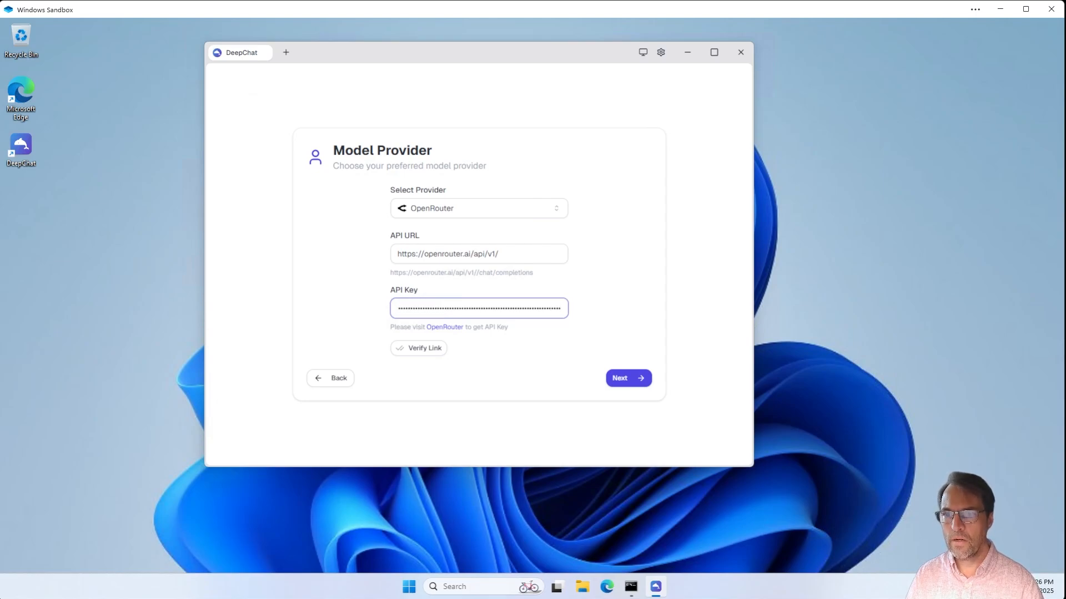
click(420, 360)
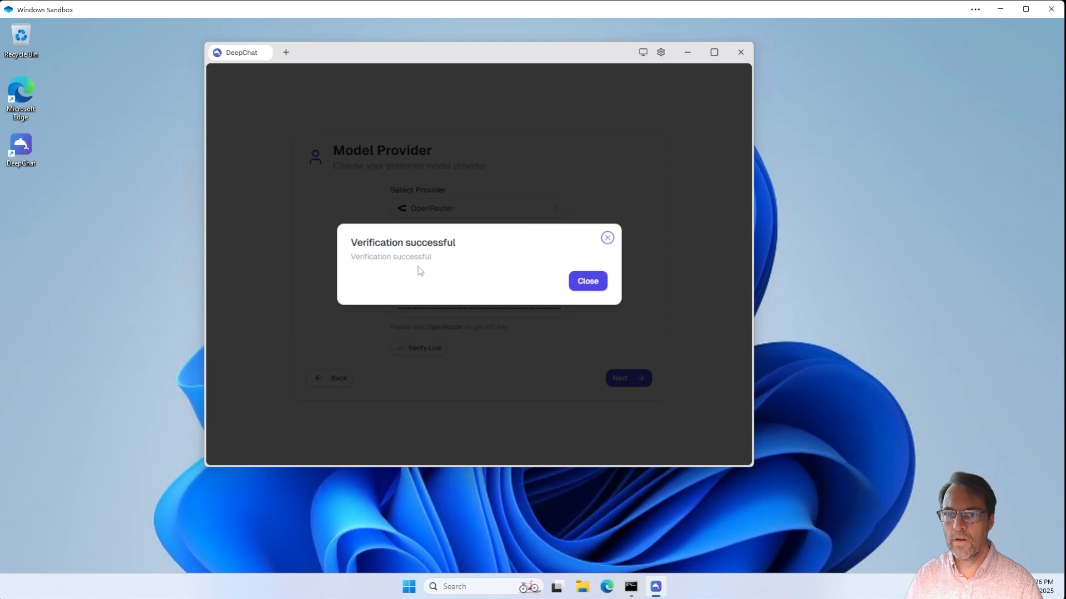
click(581, 290)
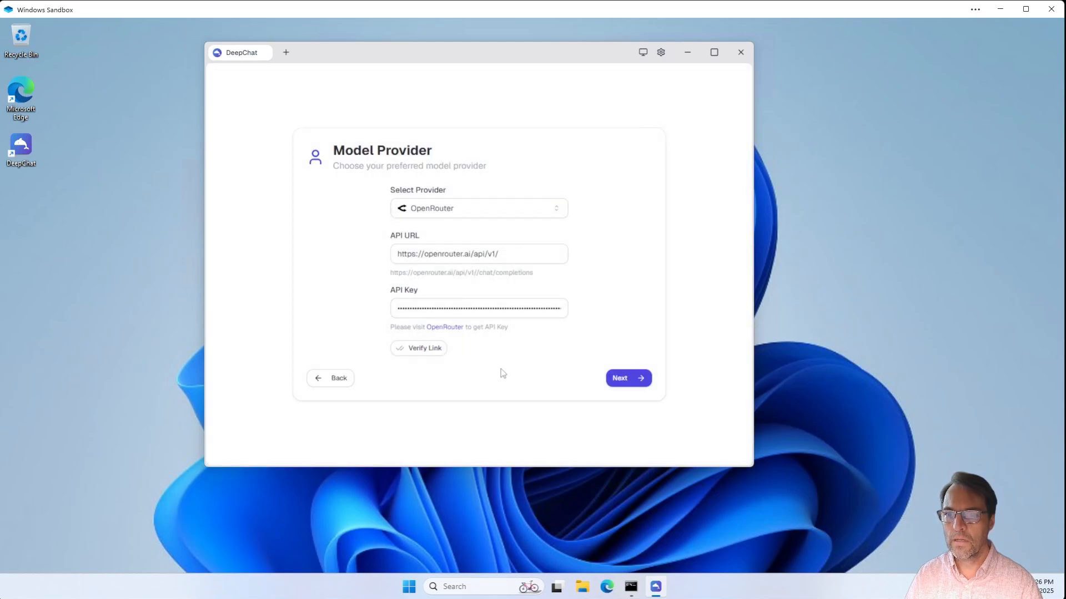
Accept the default model configuration and finish the setup wizard to start a new chat
click(621, 379)
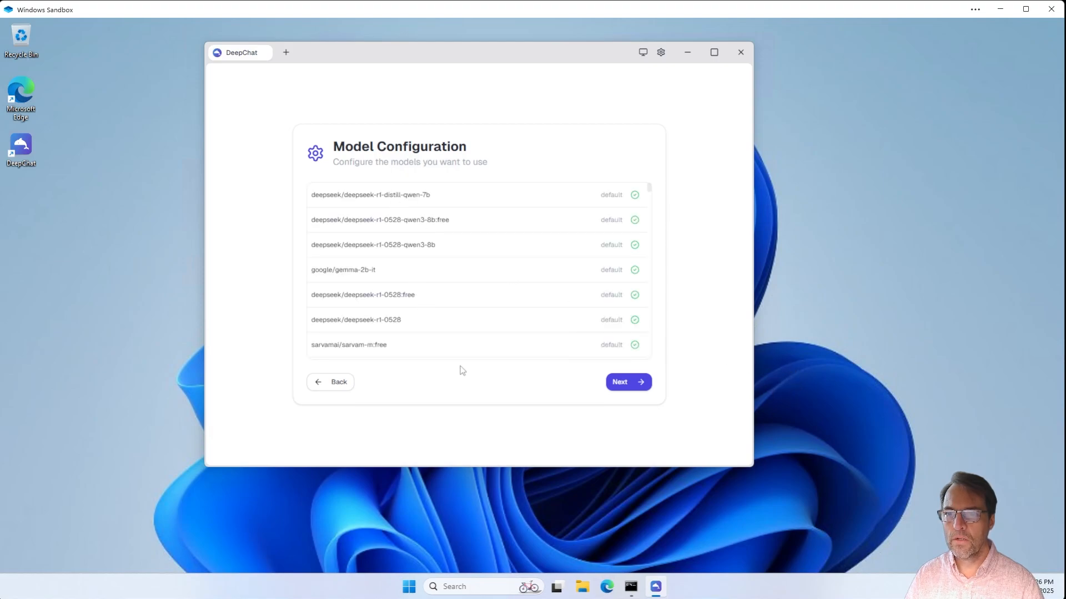
click(617, 384)
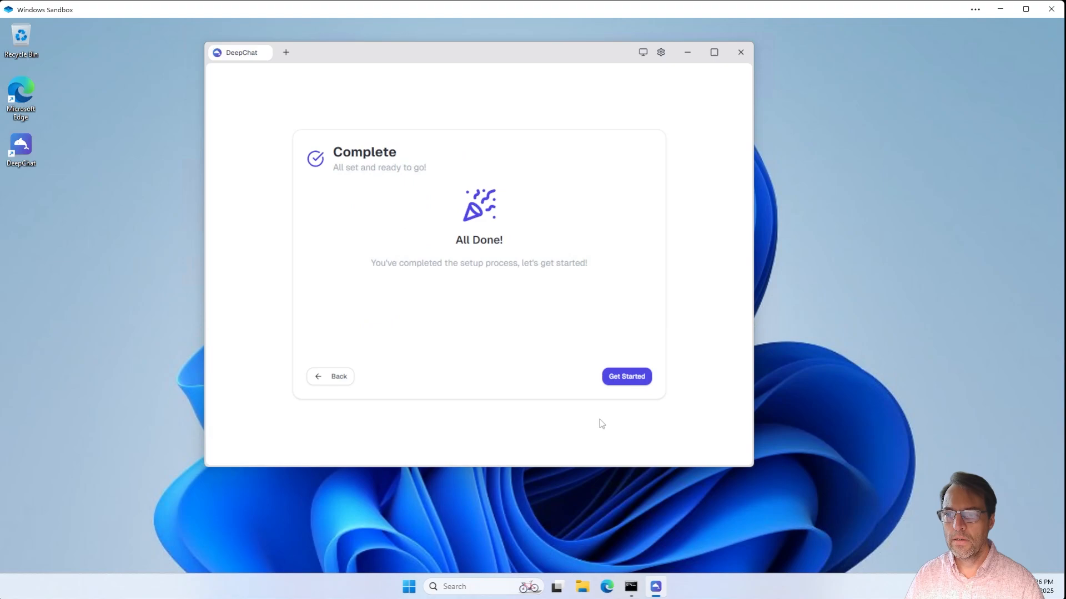
click(624, 383)
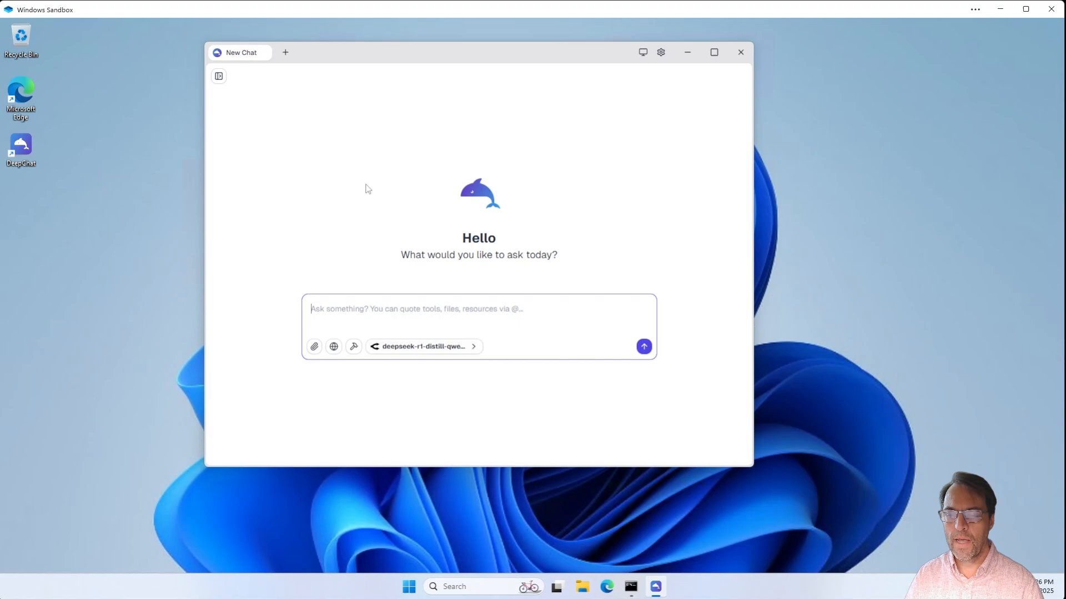
Show the chat list beside the conversation and widen the DeepChat window
click(218, 76)
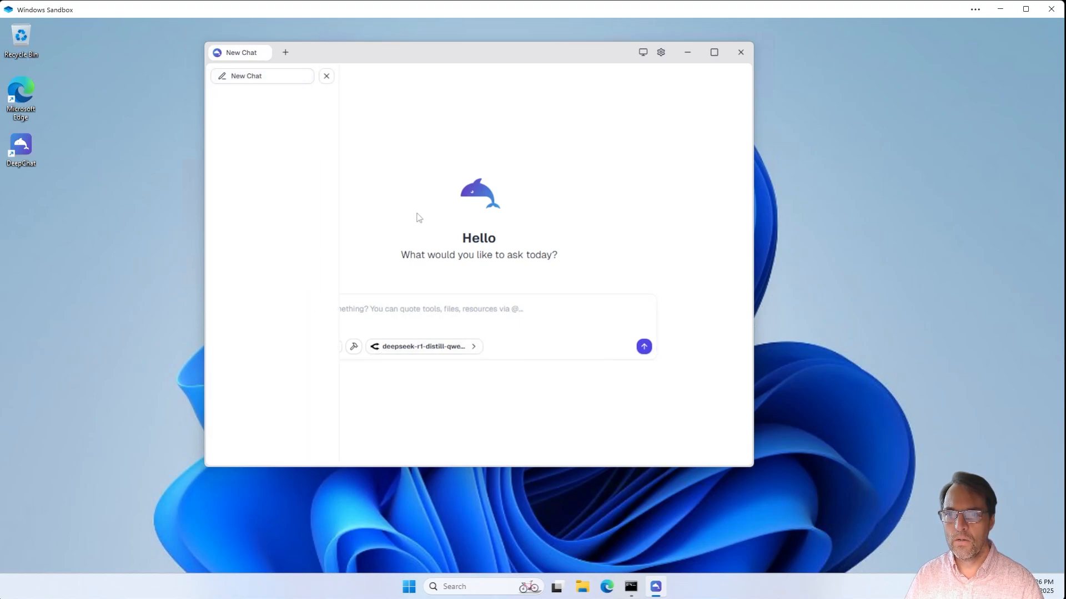
drag(751, 297, 933, 298)
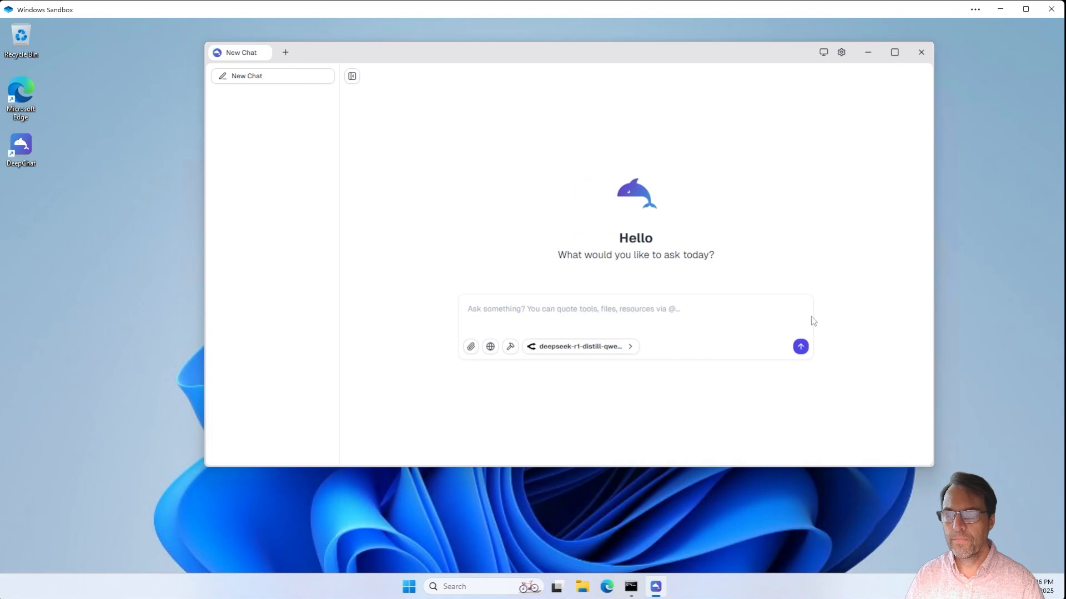
click(810, 320)
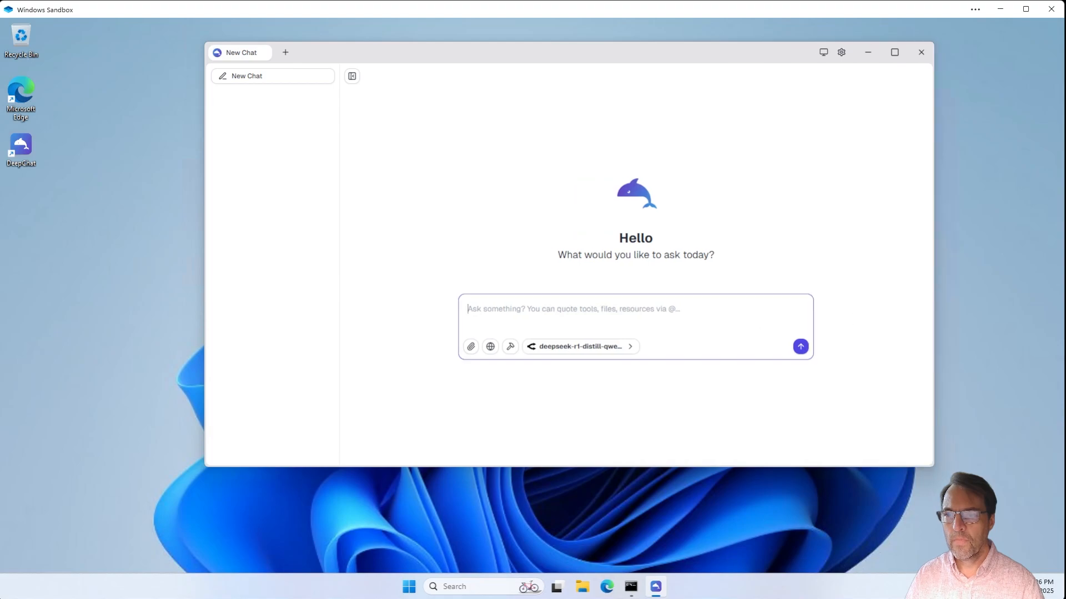
Search the available models for deepseek and select deepseek/deepseek-chat-v3-0324:free for the chat
click(630, 348)
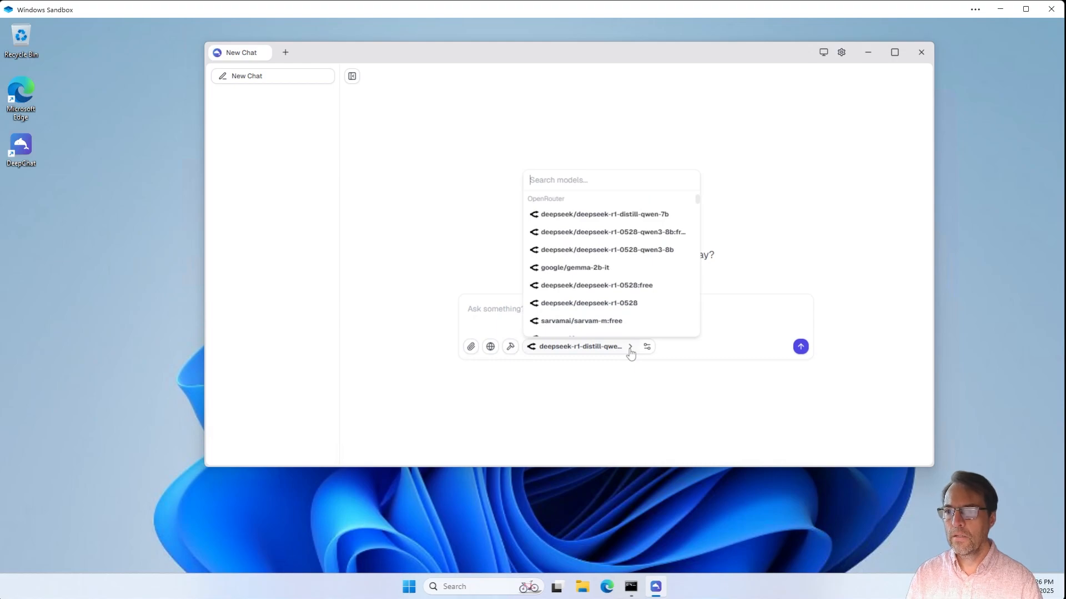
text(:f)
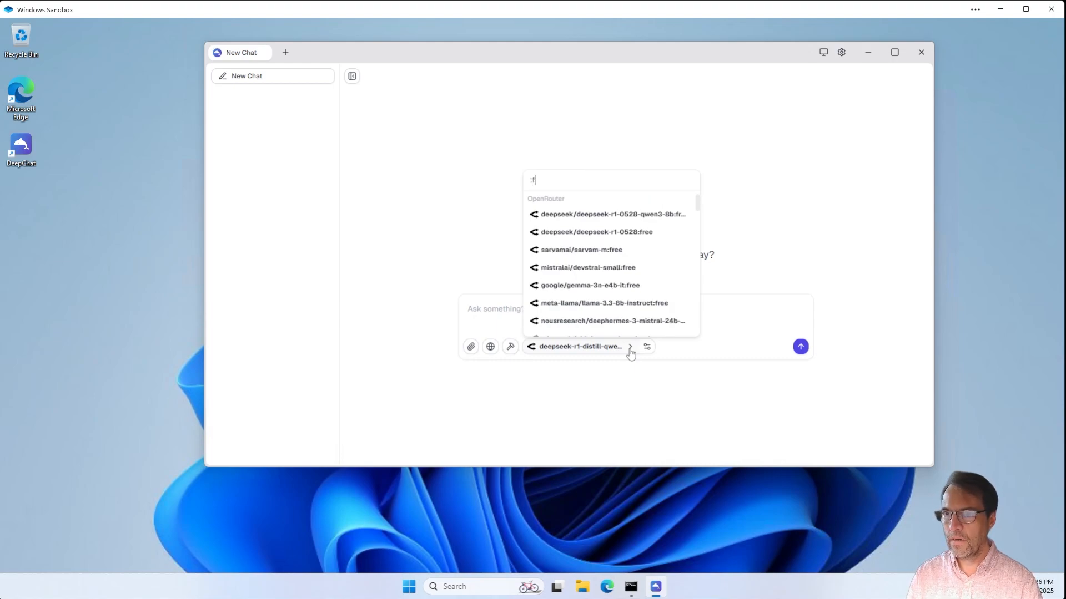
key(BackSpace)
key(BackSpace)
text(deep)
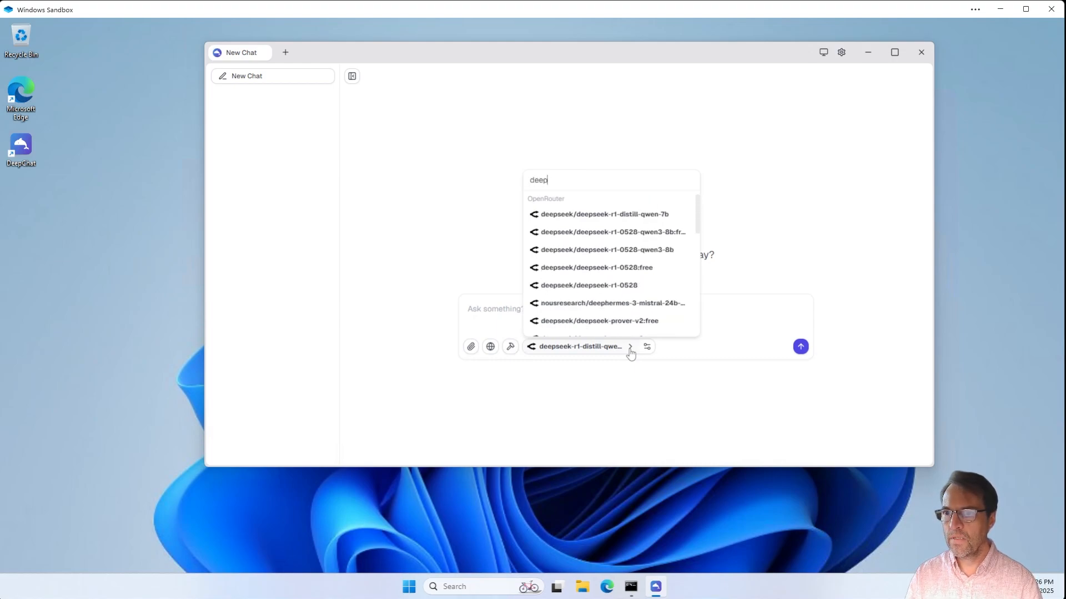
text(seek)
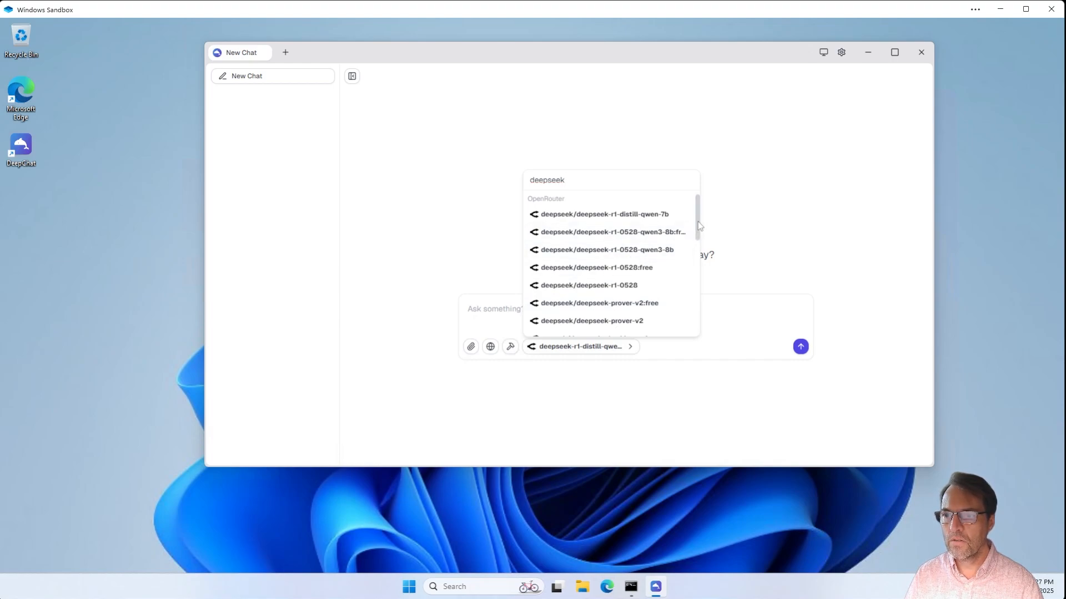
drag(699, 226, 698, 269)
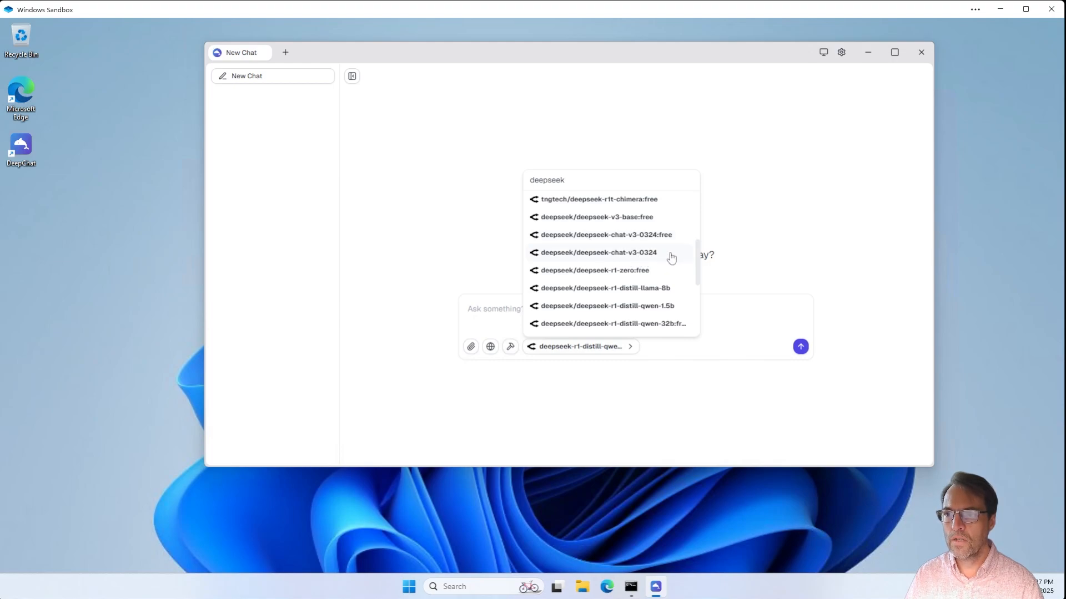
click(628, 239)
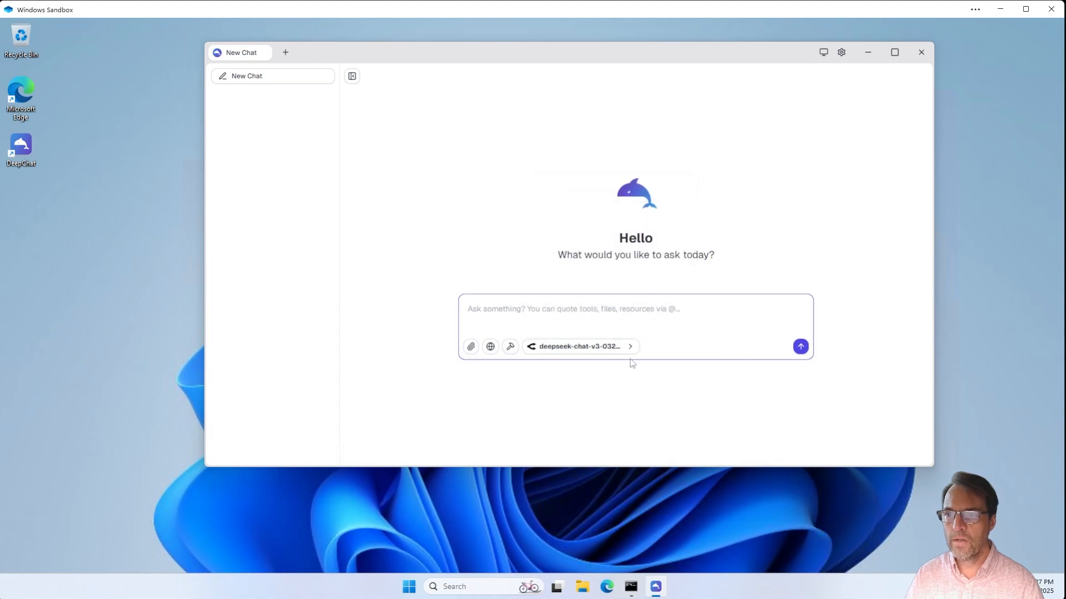
Send the message "Hi." to the model and look over its reply
text(H)
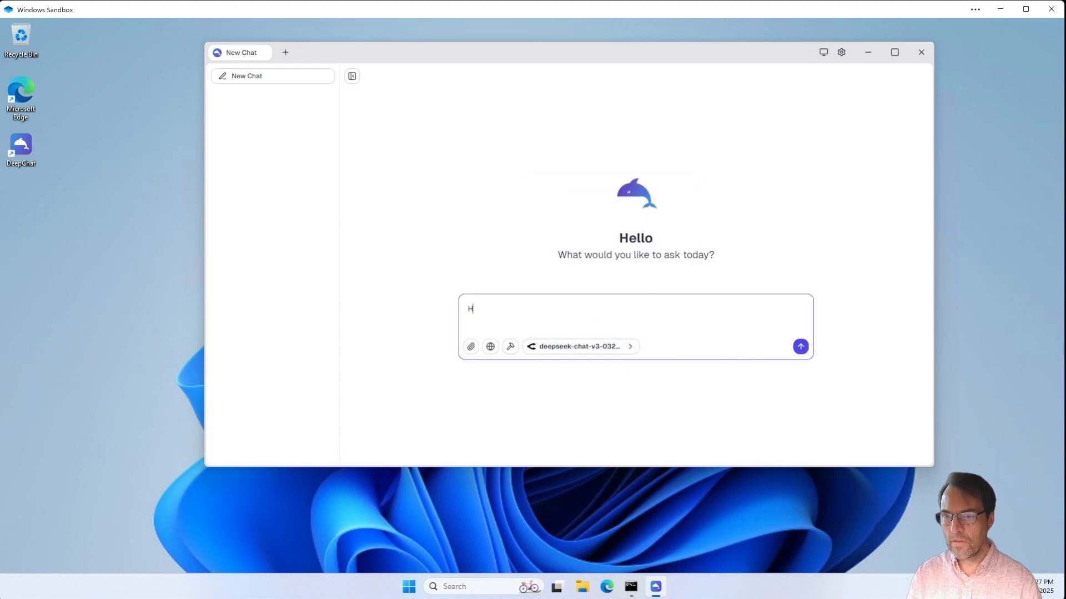
text(i.)
key(Return)
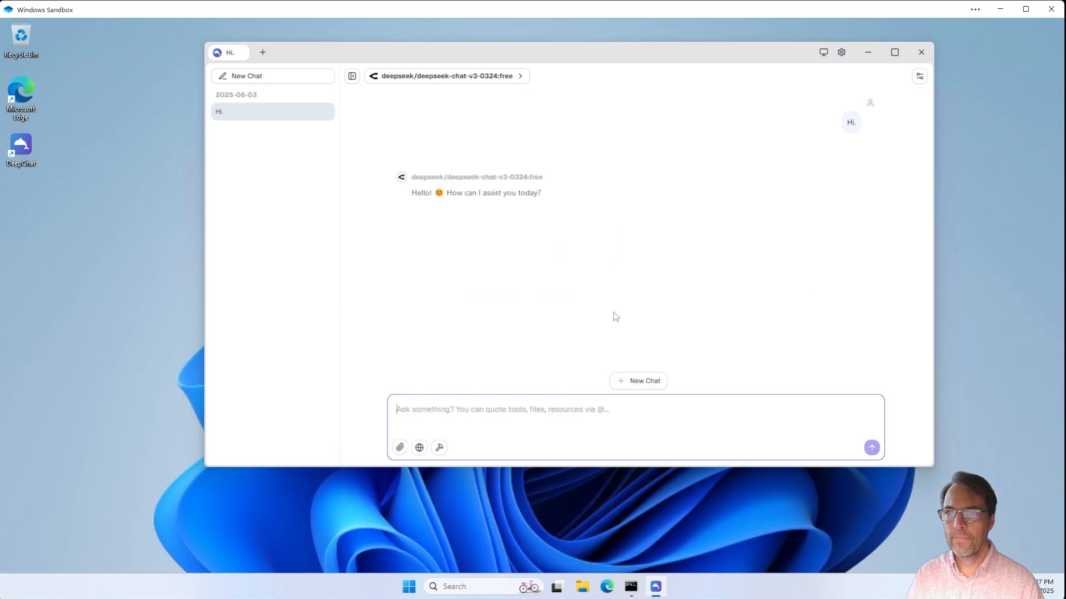
mouse_move(558, 196)
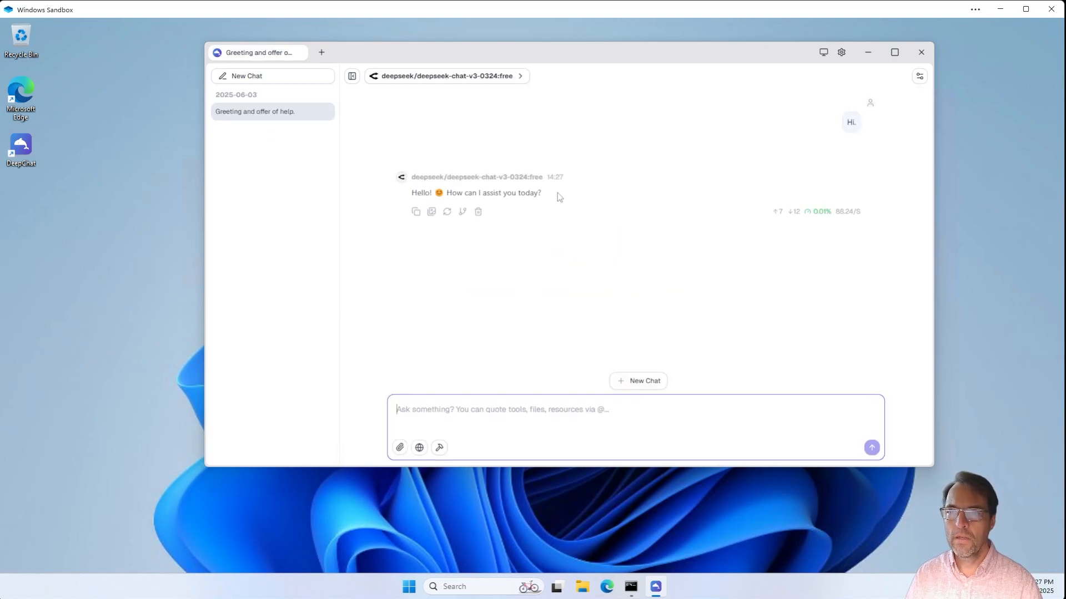
drag(557, 192, 468, 193)
click(561, 201)
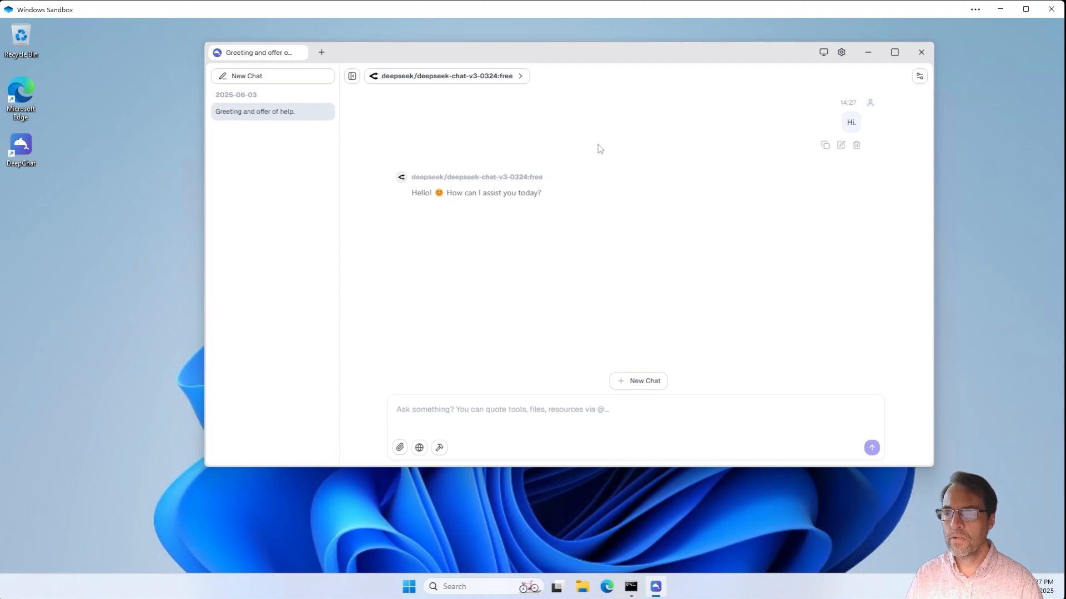
Open DeepChat's MCP settings and enable MCP
drag(615, 66, 610, 65)
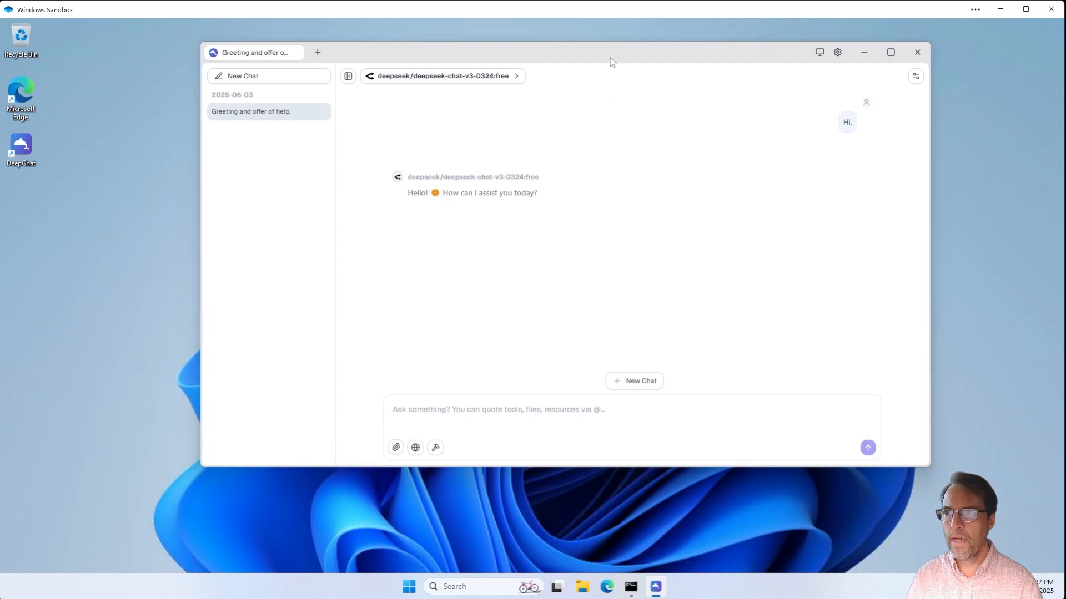
click(837, 53)
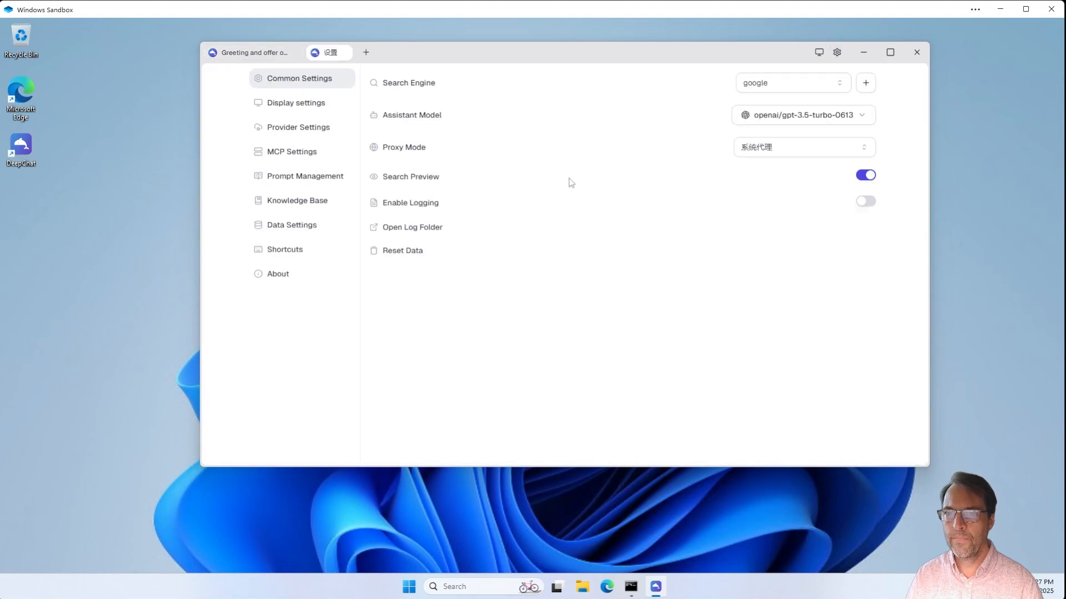
click(284, 154)
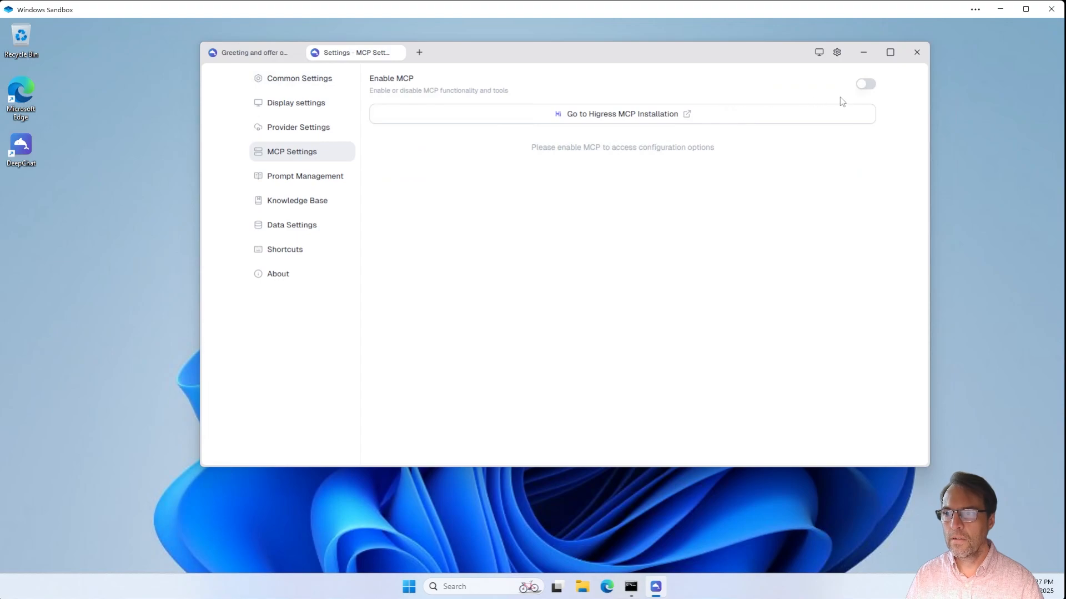
click(865, 84)
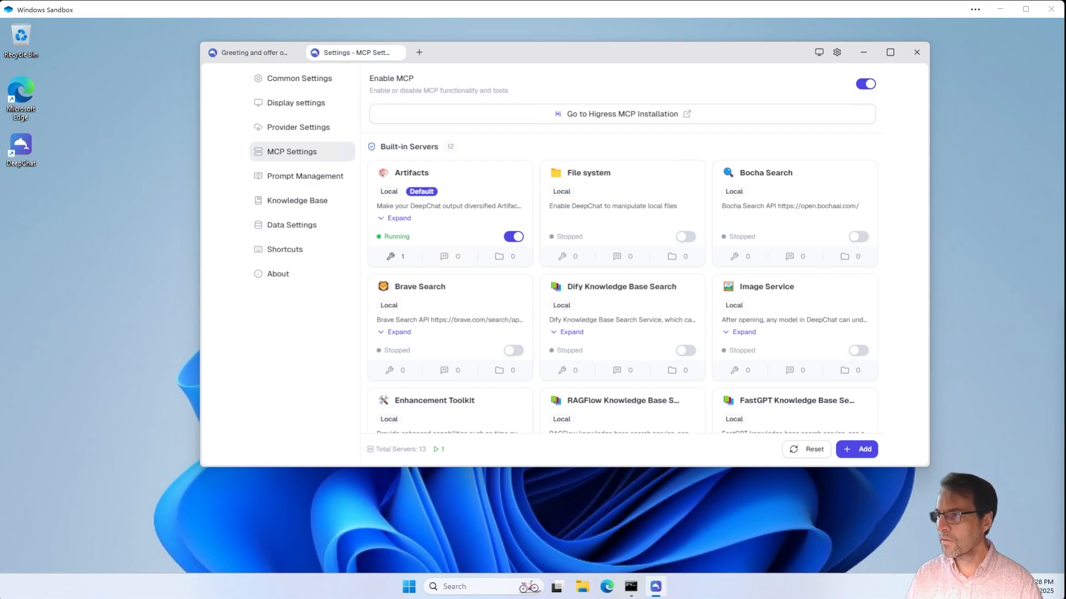
click(607, 586)
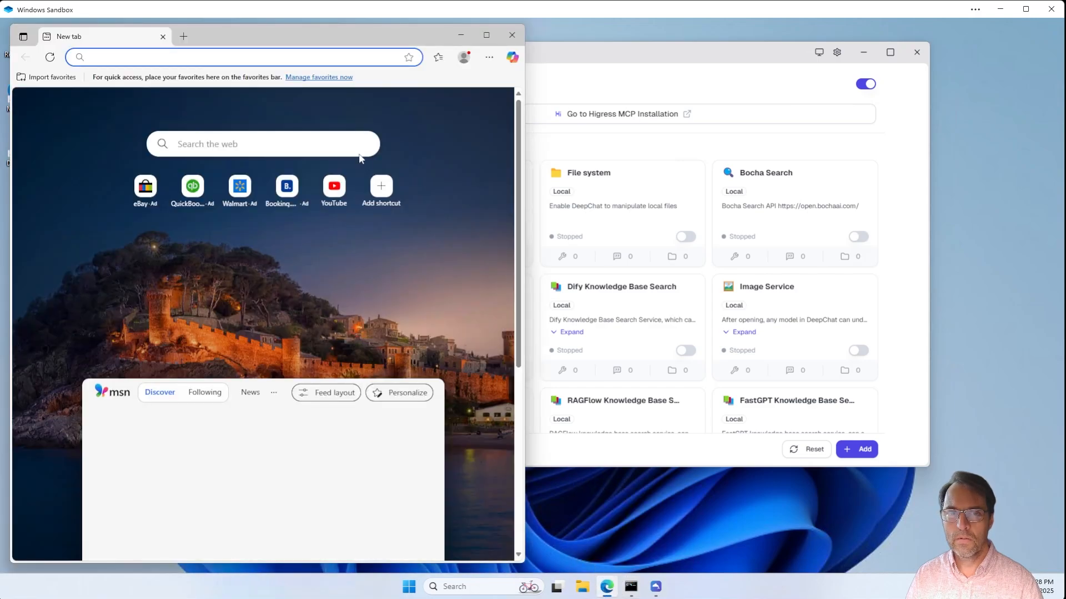
click(359, 155)
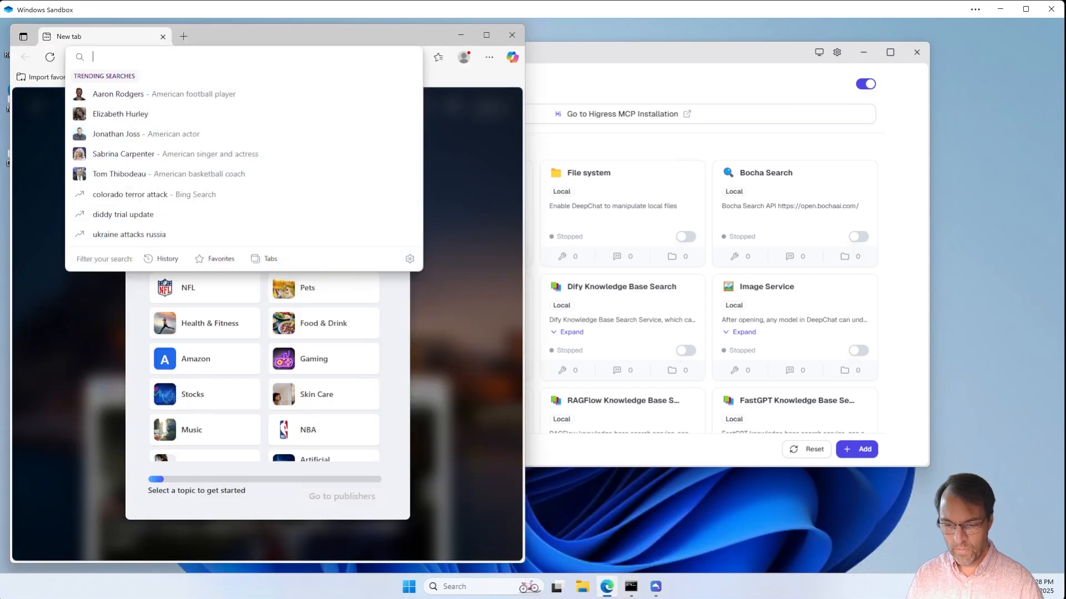
text(https://github.com/microsoft/playwright-mcp)
key(Return)
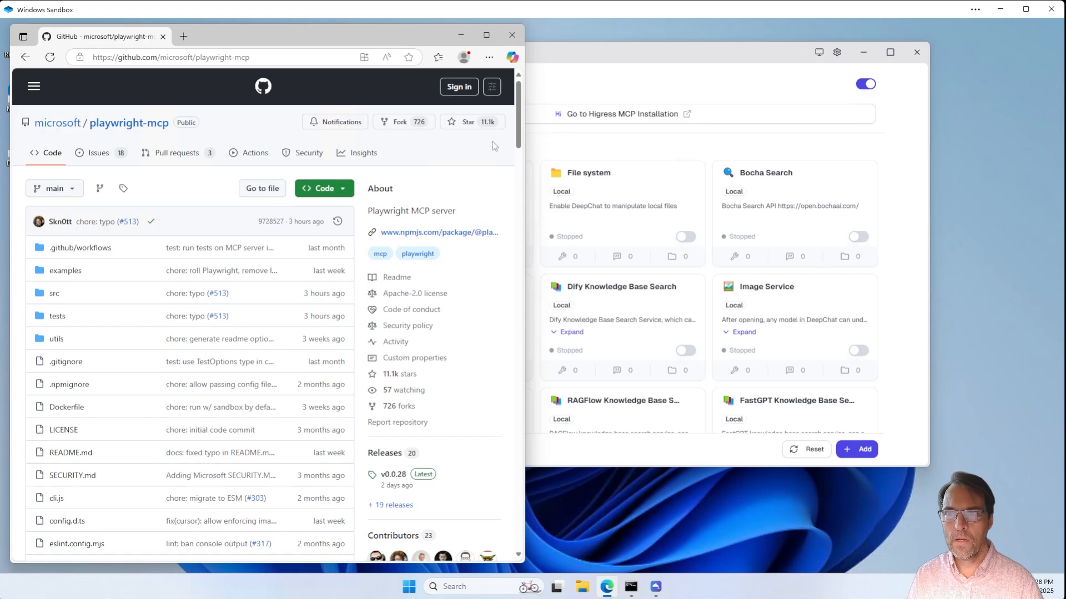
Examine the npx command and arguments in the README's Getting started configuration and copy the complete mcpServers JSON block
drag(517, 126, 391, 255)
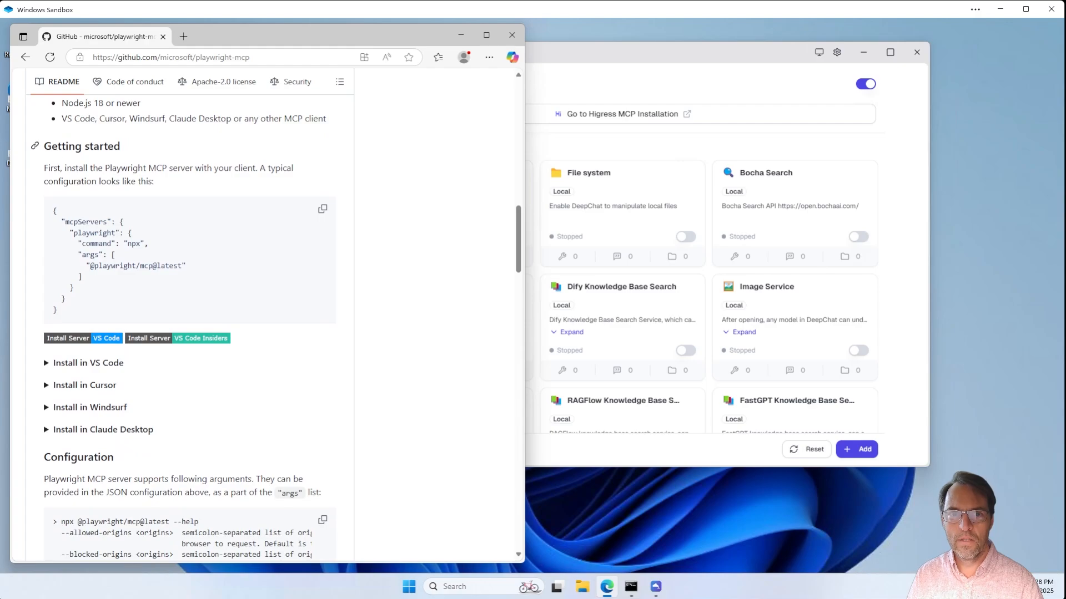
drag(61, 146, 142, 162)
drag(125, 284, 74, 227)
key(ctrl+c)
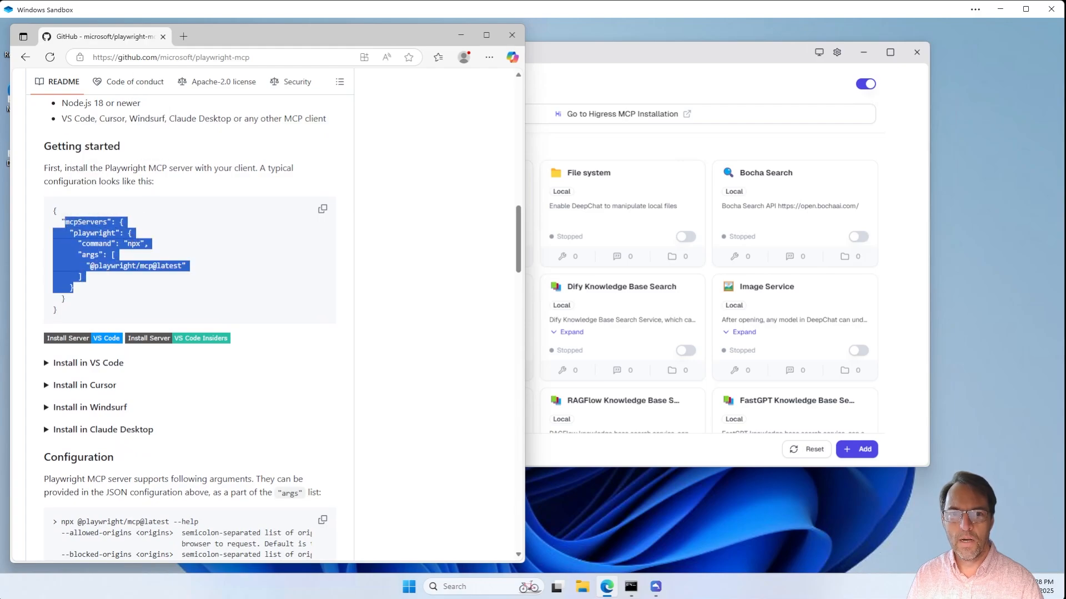
double_click(85, 233)
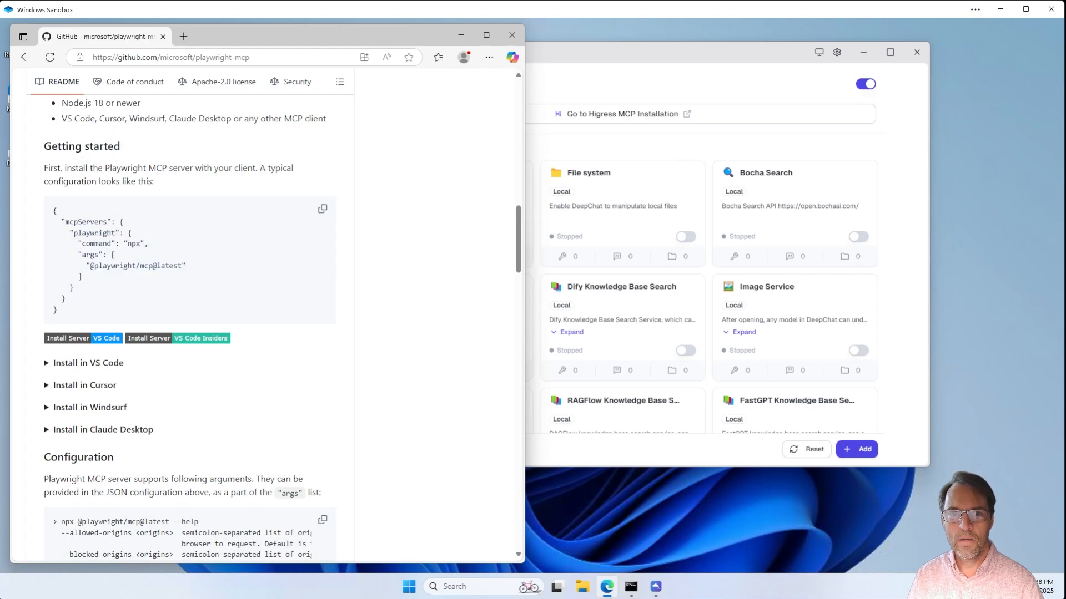
double_click(134, 244)
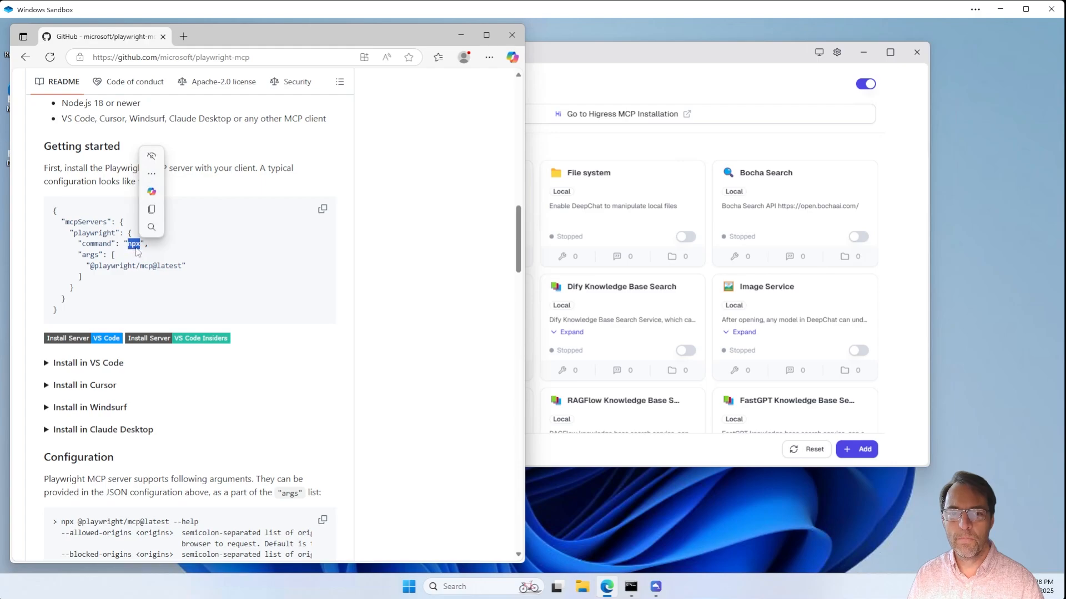
click(95, 271)
drag(94, 265, 181, 266)
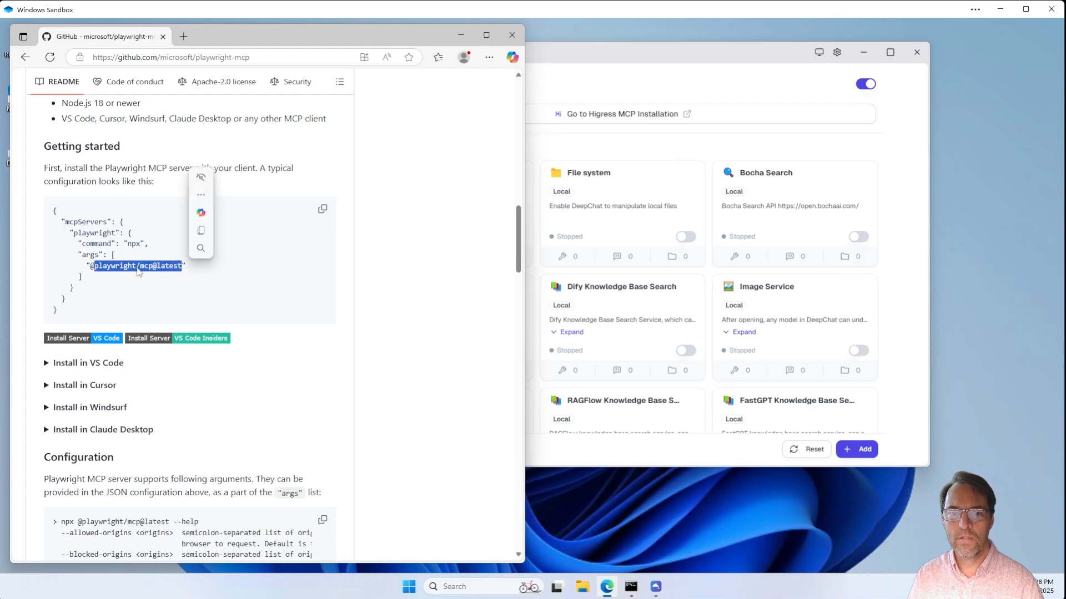
double_click(134, 244)
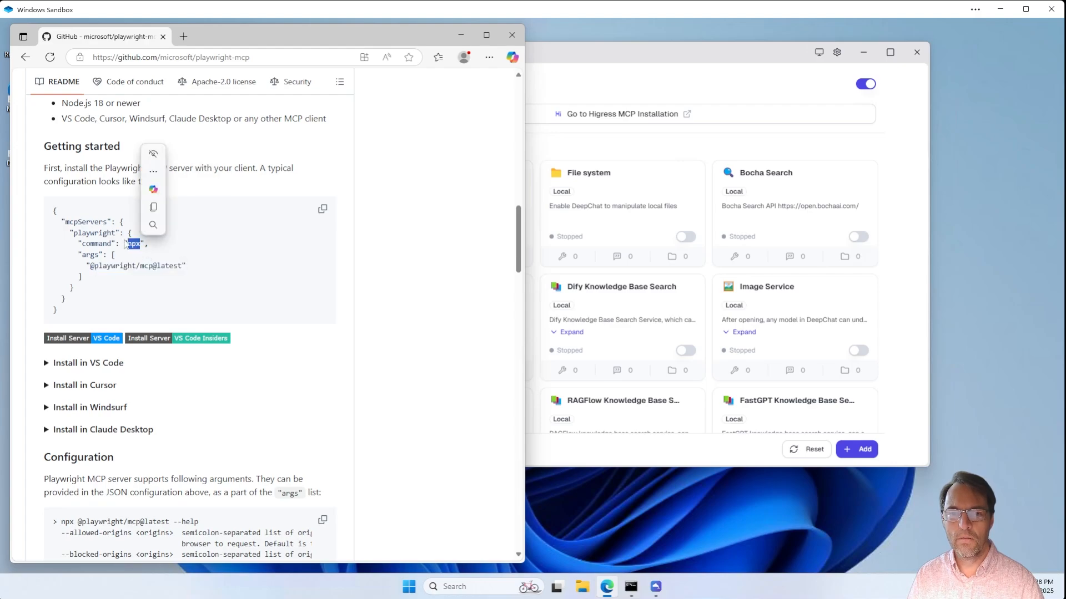
click(156, 274)
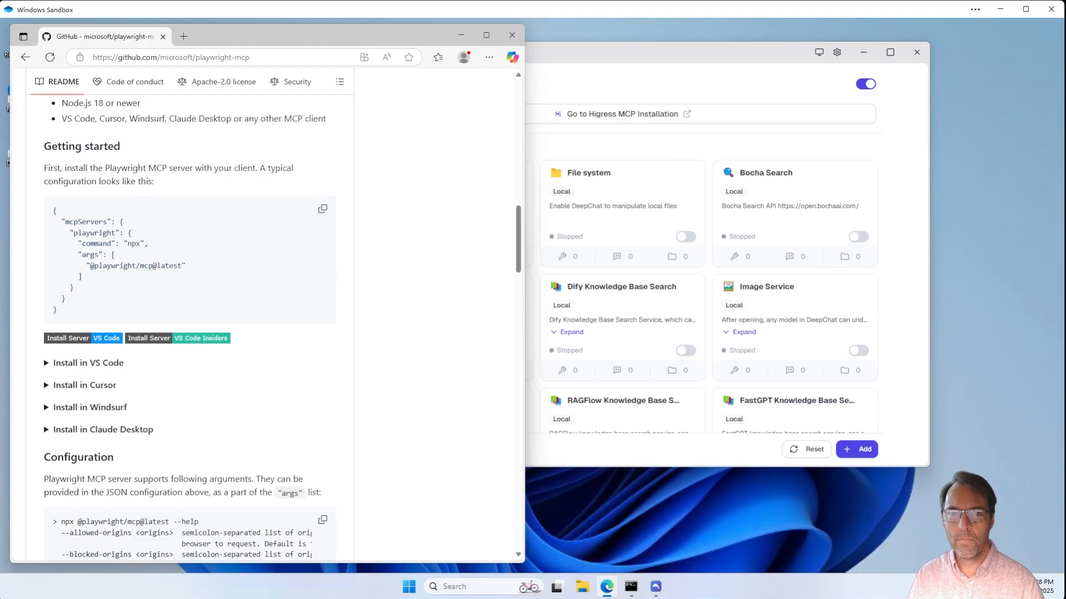
click(322, 209)
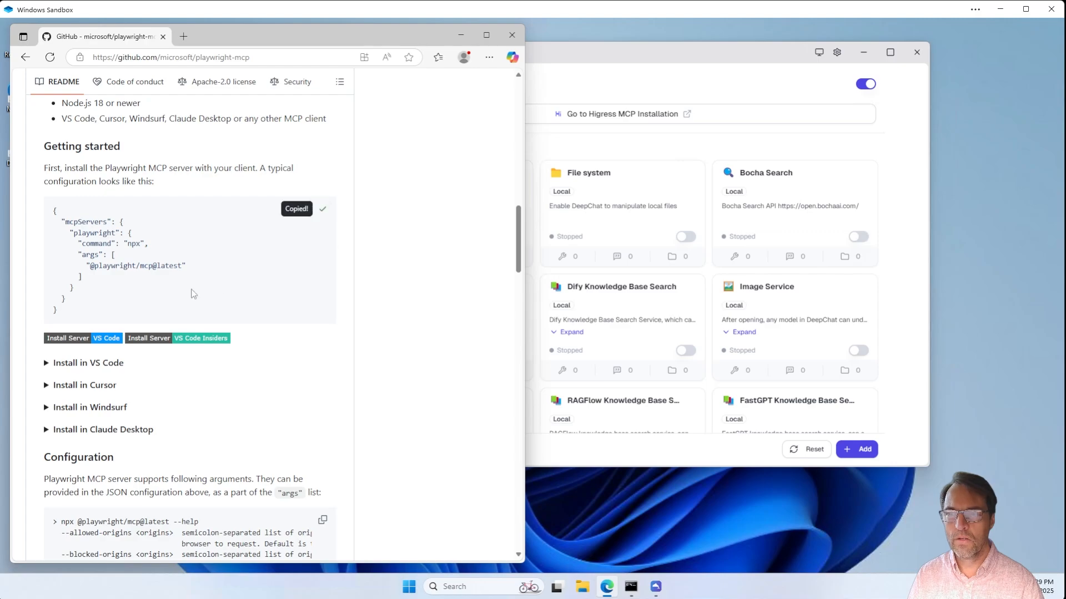
Switch to DeepChat and add the playwright MCP server by importing the copied JSON configuration, then review and submit its parsed settings
click(589, 70)
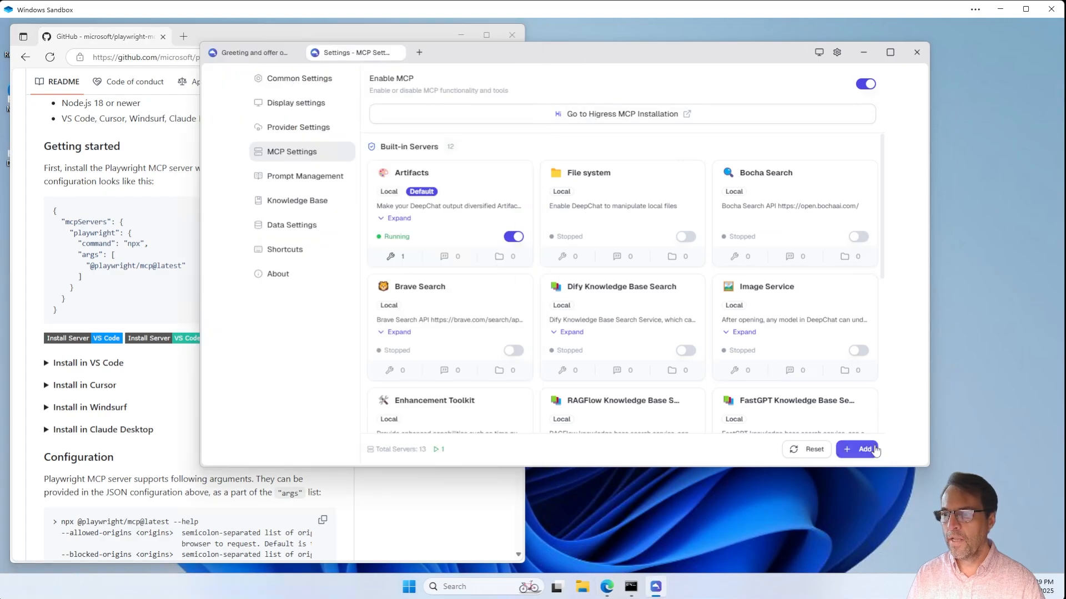
click(860, 452)
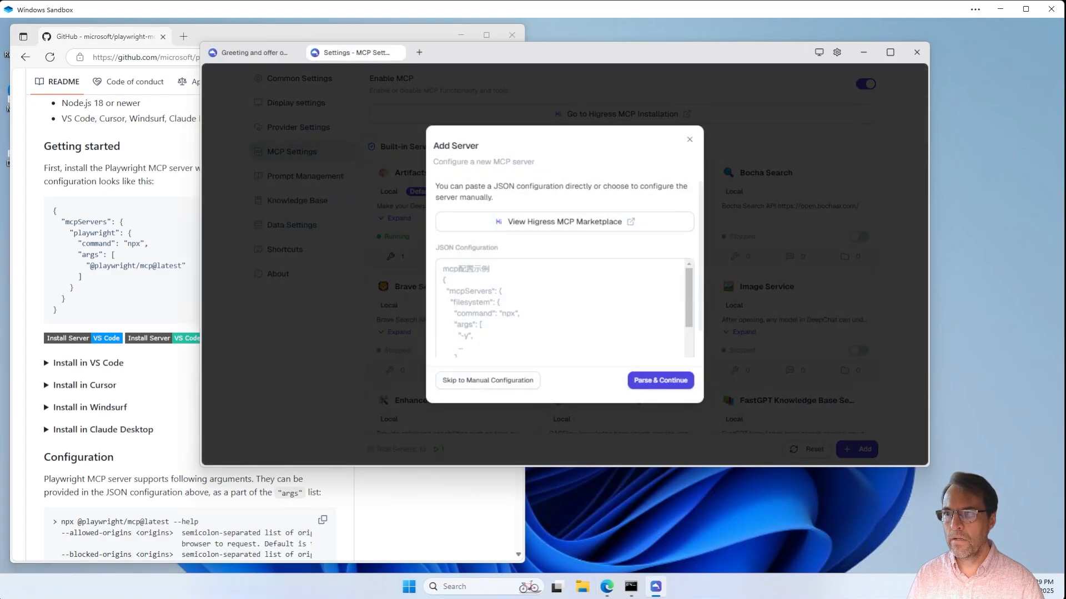
click(532, 294)
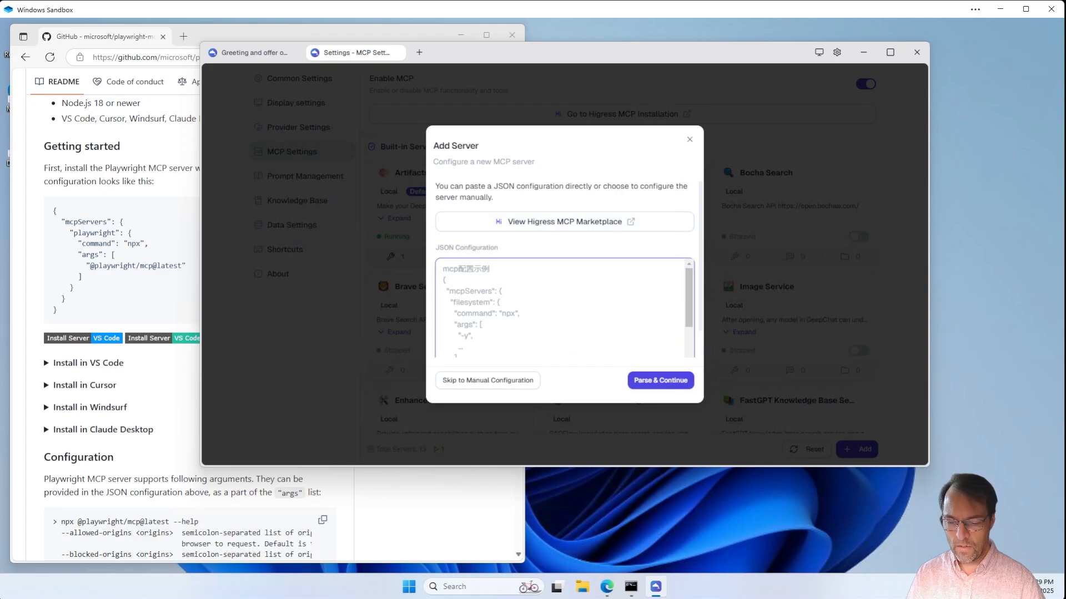
key(ctrl+v)
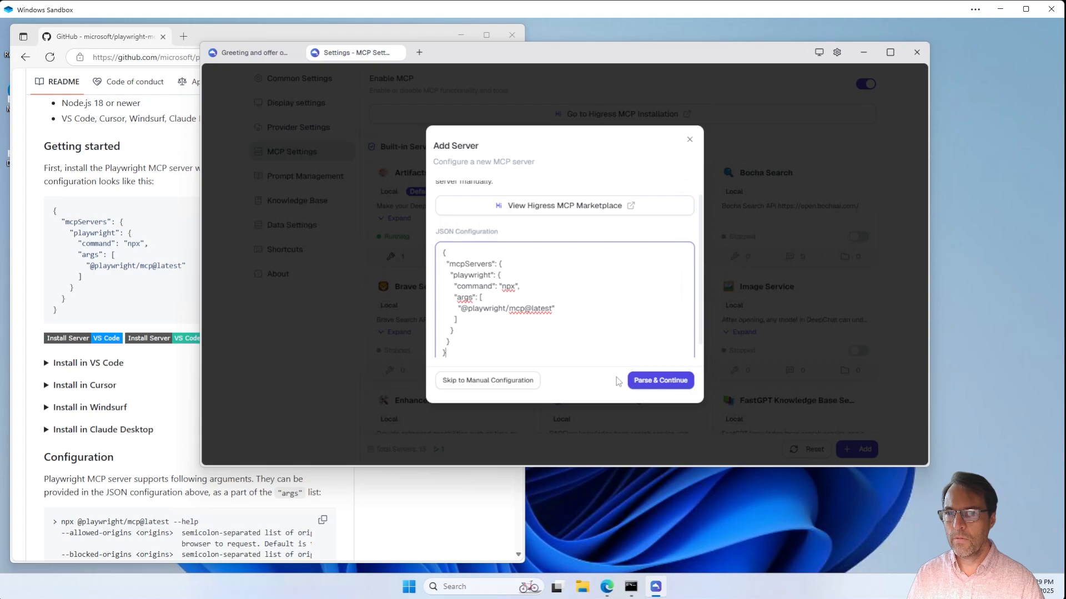
click(659, 381)
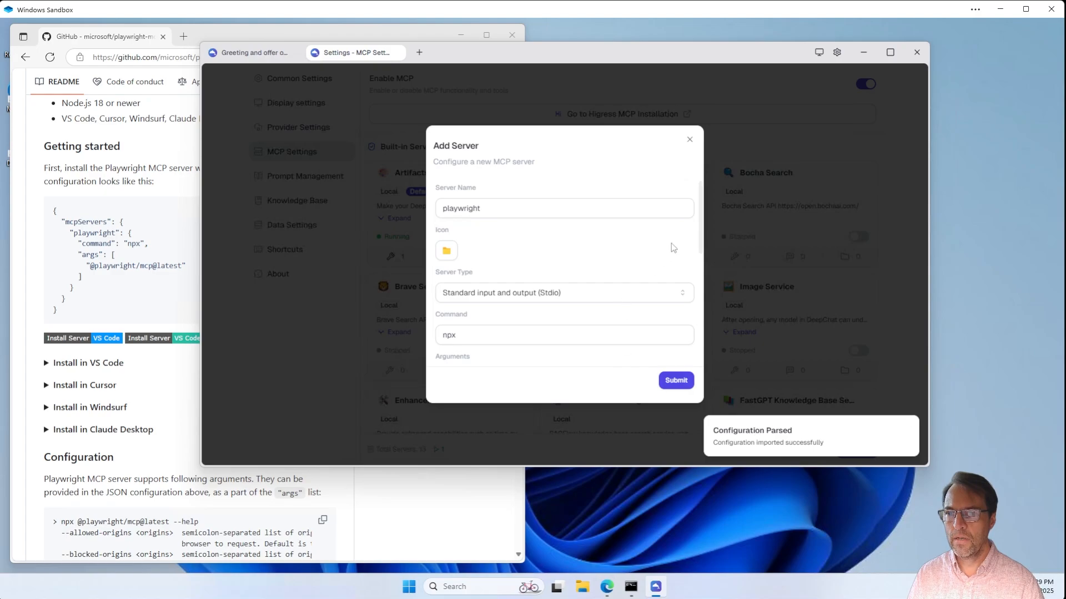
drag(700, 203, 708, 333)
scroll(696, 338, up, 5)
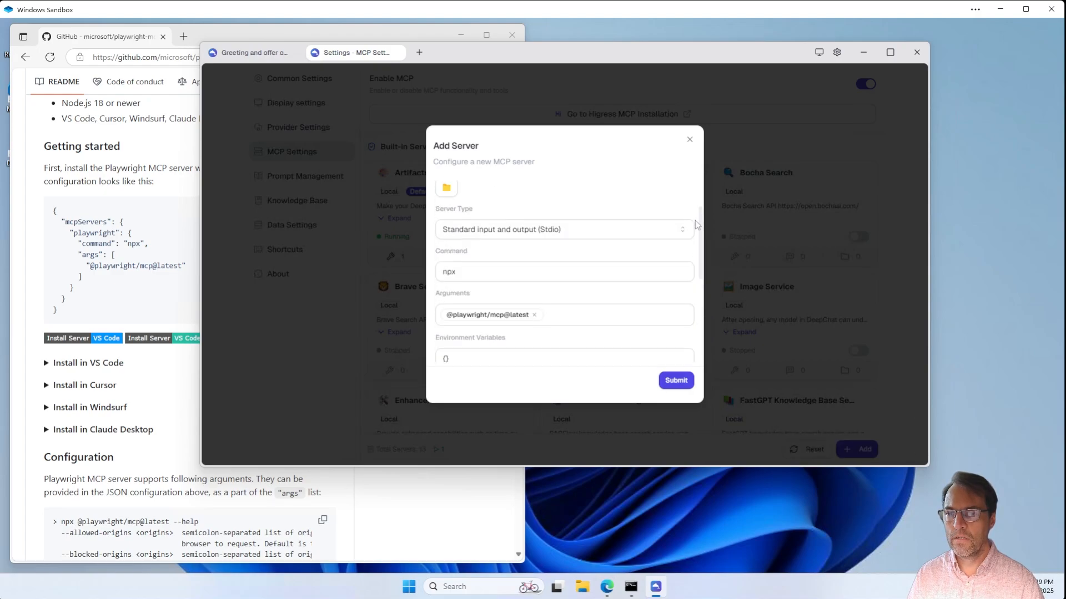
click(674, 382)
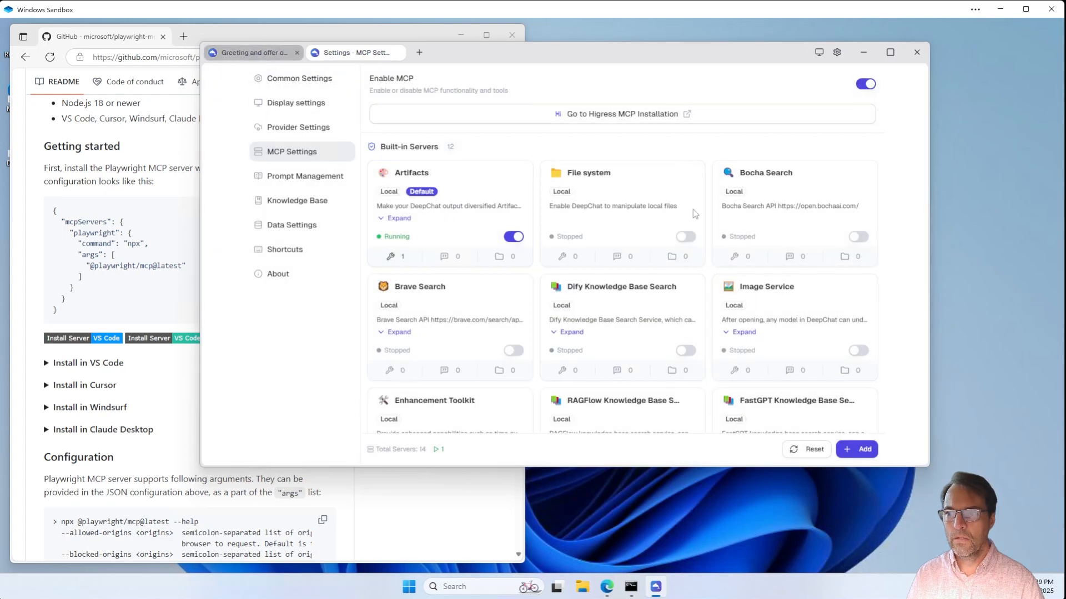
Start the playwright server under Custom Servers and allow Node.js JavaScript Runtime through Windows Firewall
drag(883, 189, 883, 358)
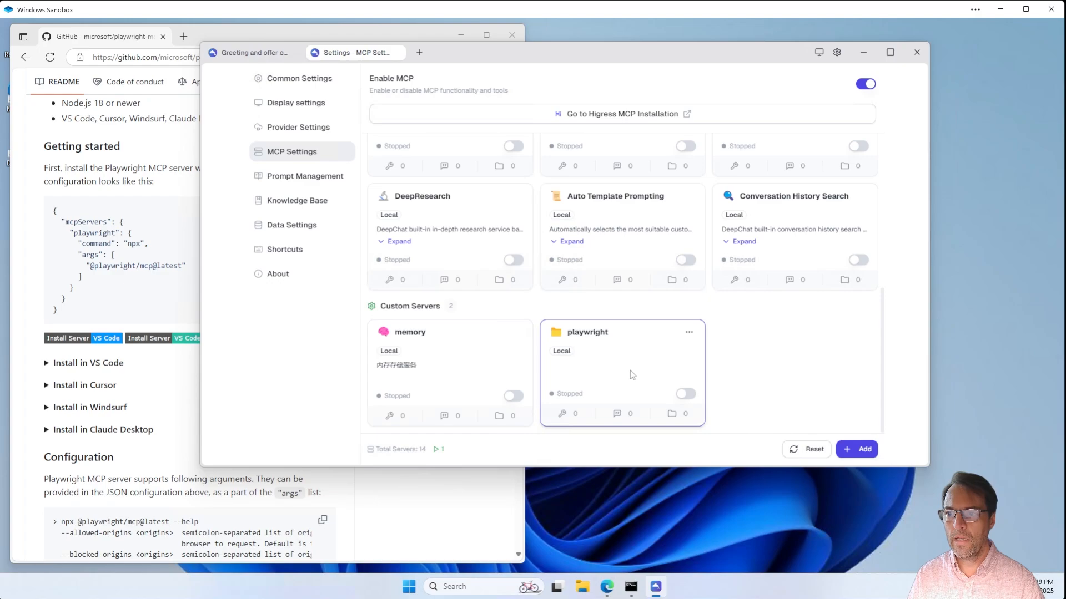
click(685, 394)
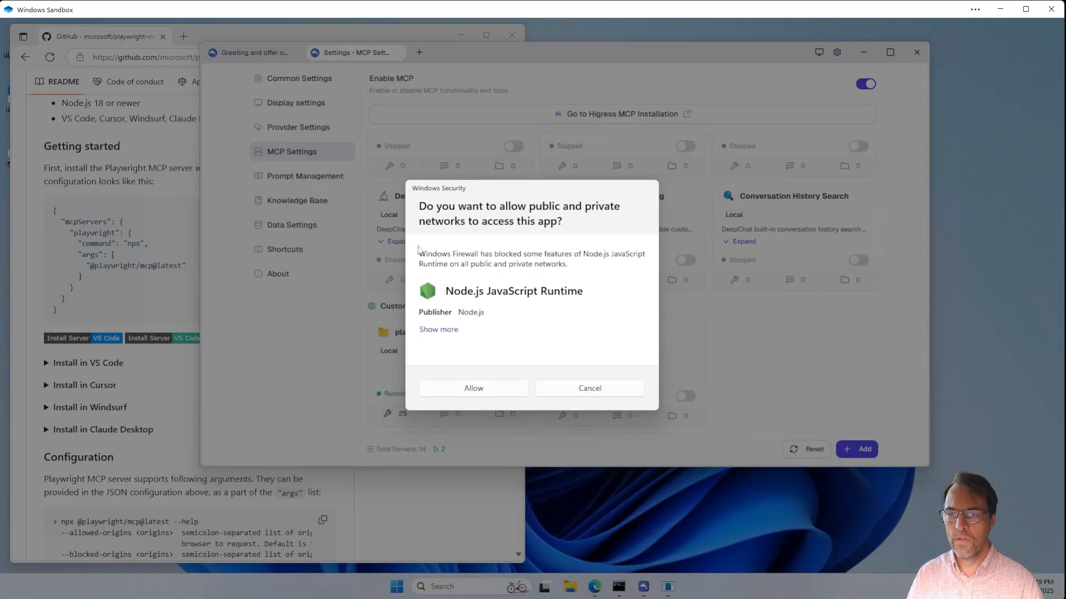
click(473, 389)
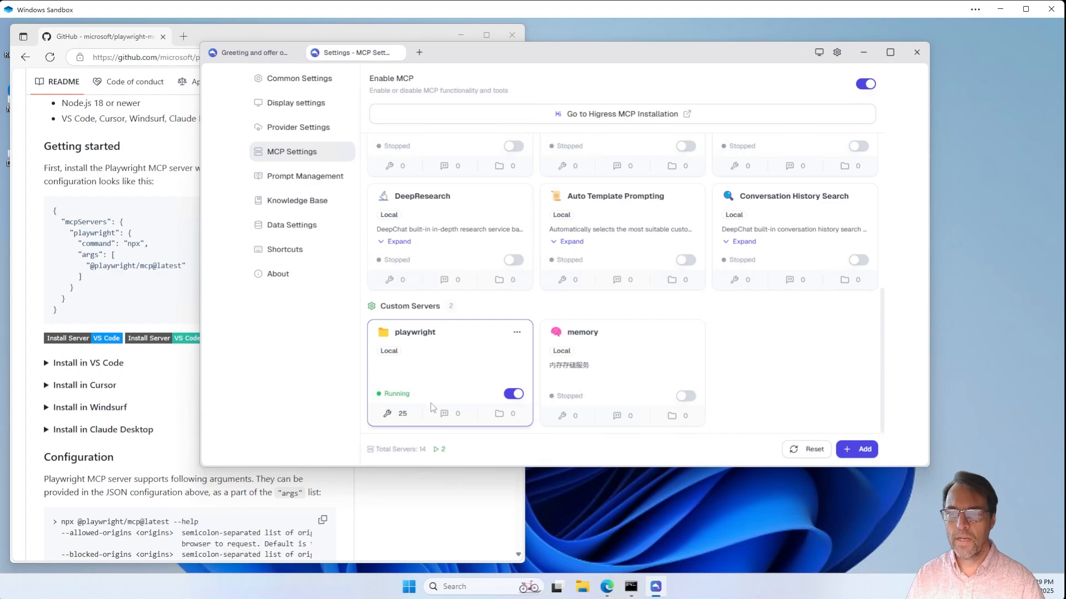
In the existing chat, check the enabled MCP tools and send "What is the latest science news from the BBC?" without the image attachment
click(247, 54)
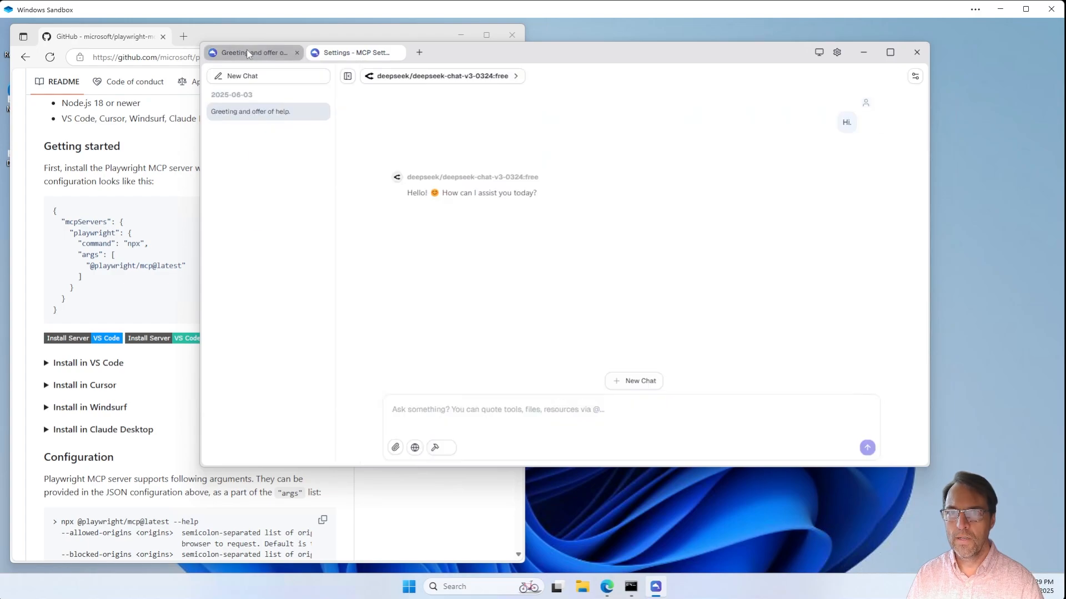
click(442, 456)
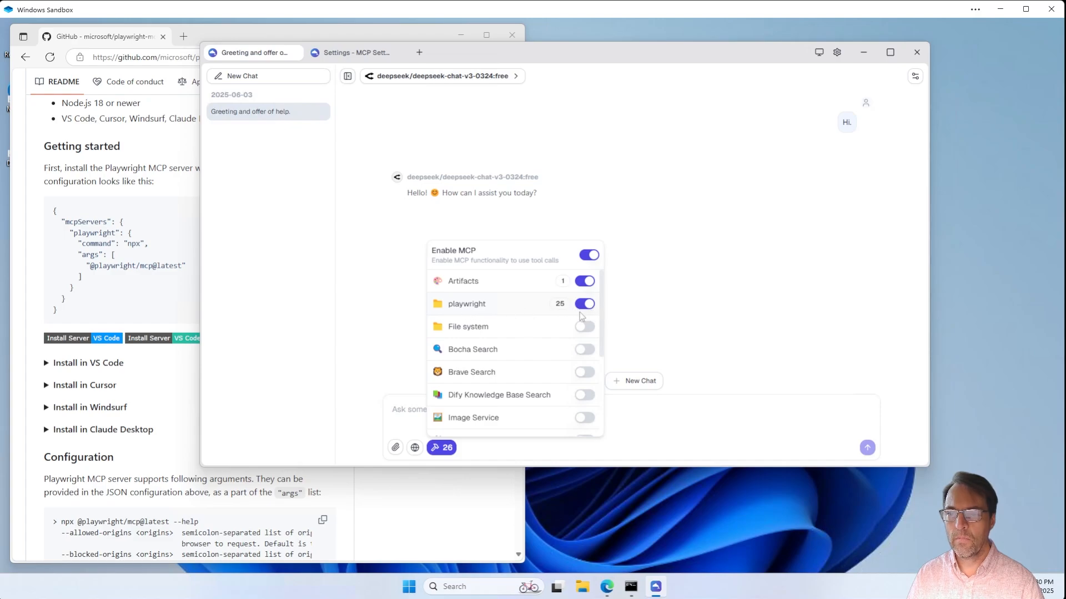
click(392, 409)
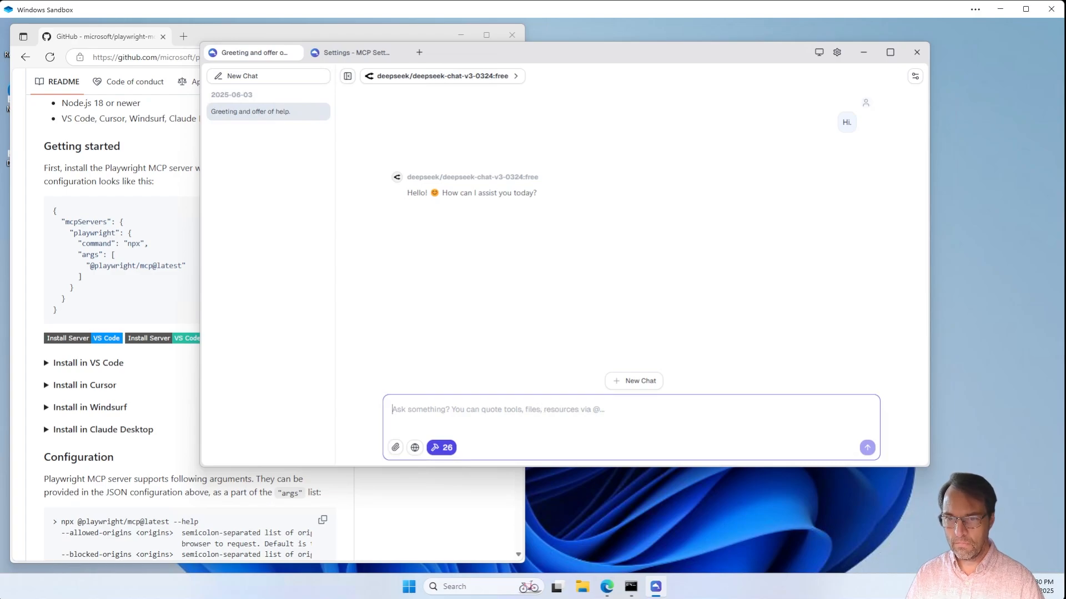
key(ctrl+v)
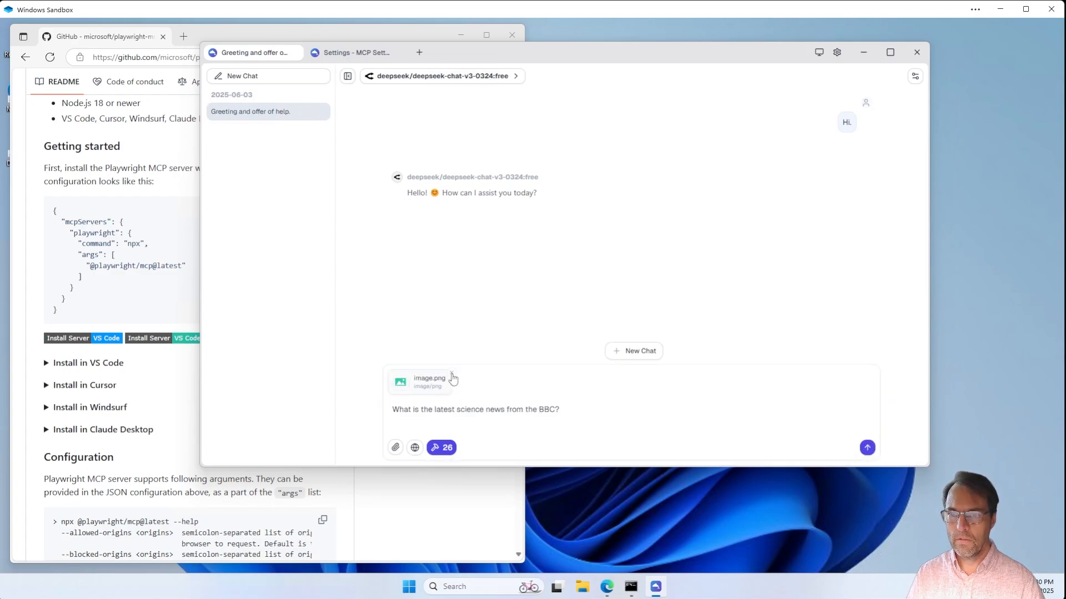
click(451, 373)
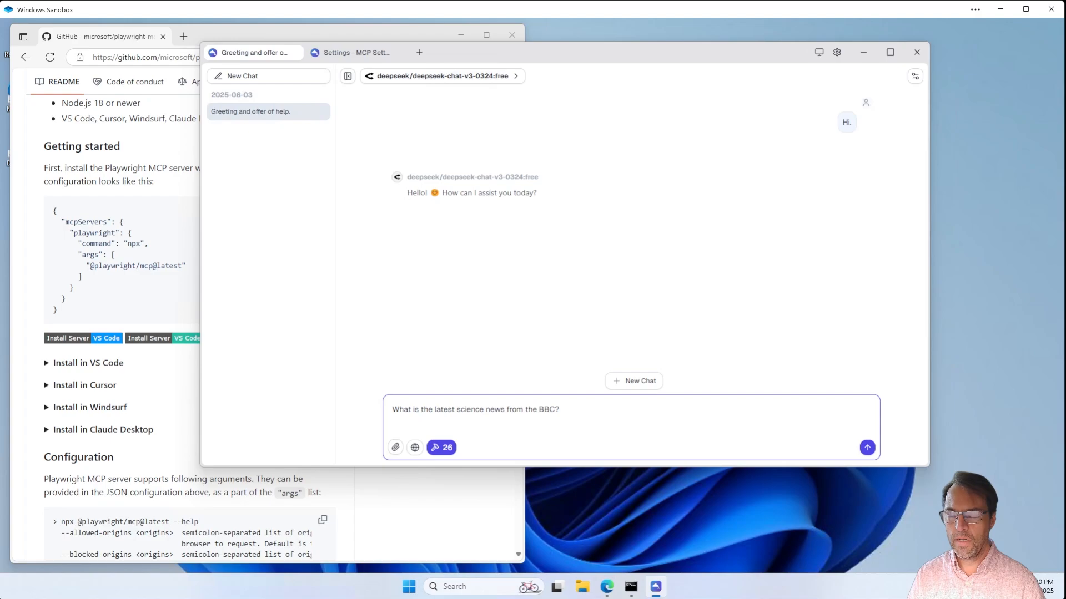
key(Return)
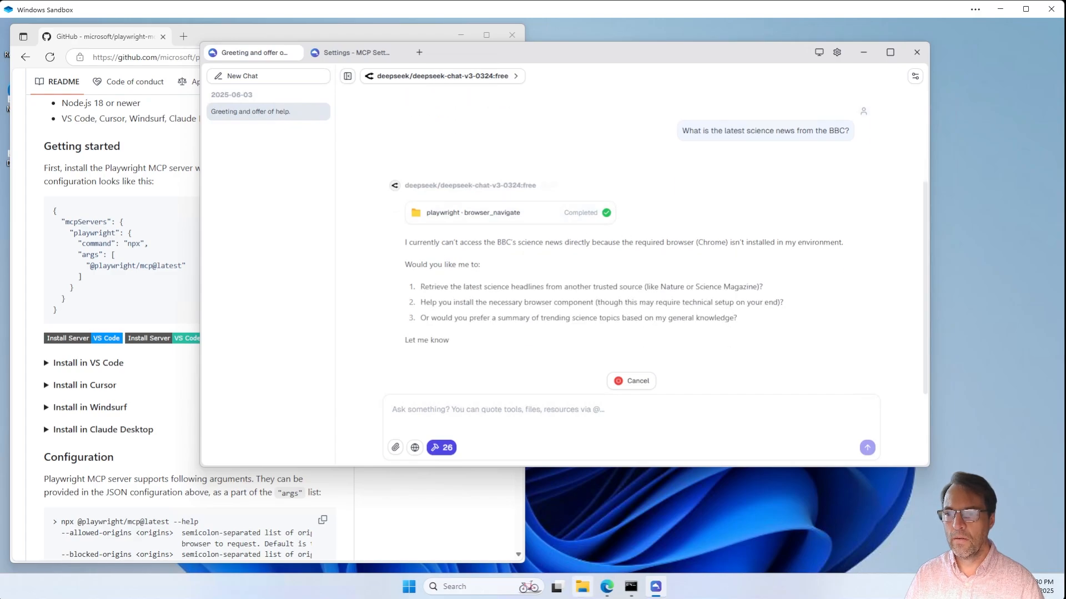
Switch to Command Prompt and install Google Chrome by running "winget install chrome"
click(631, 587)
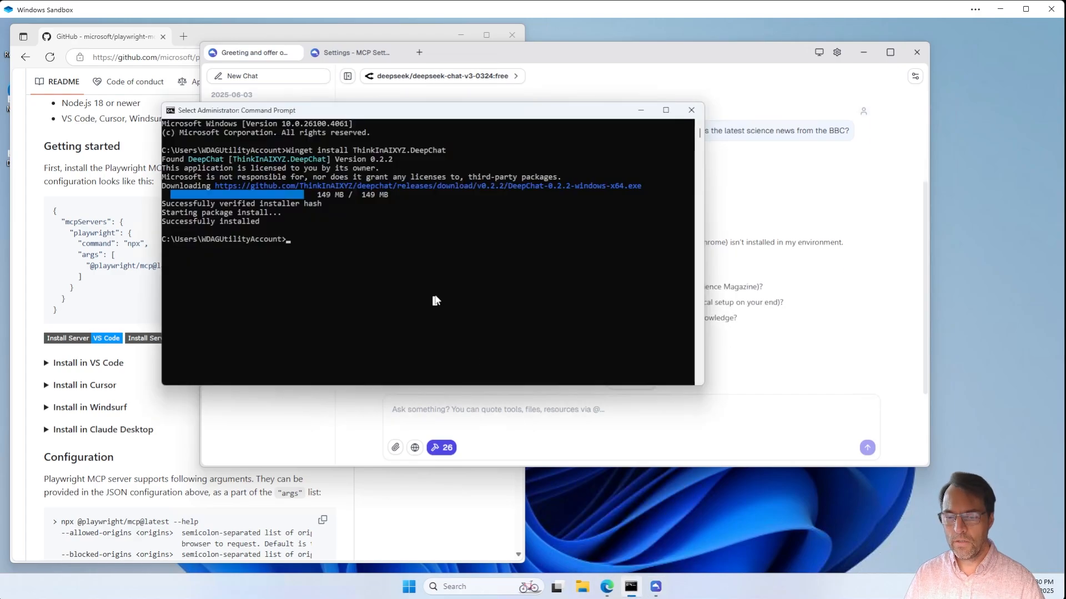
text(winget )
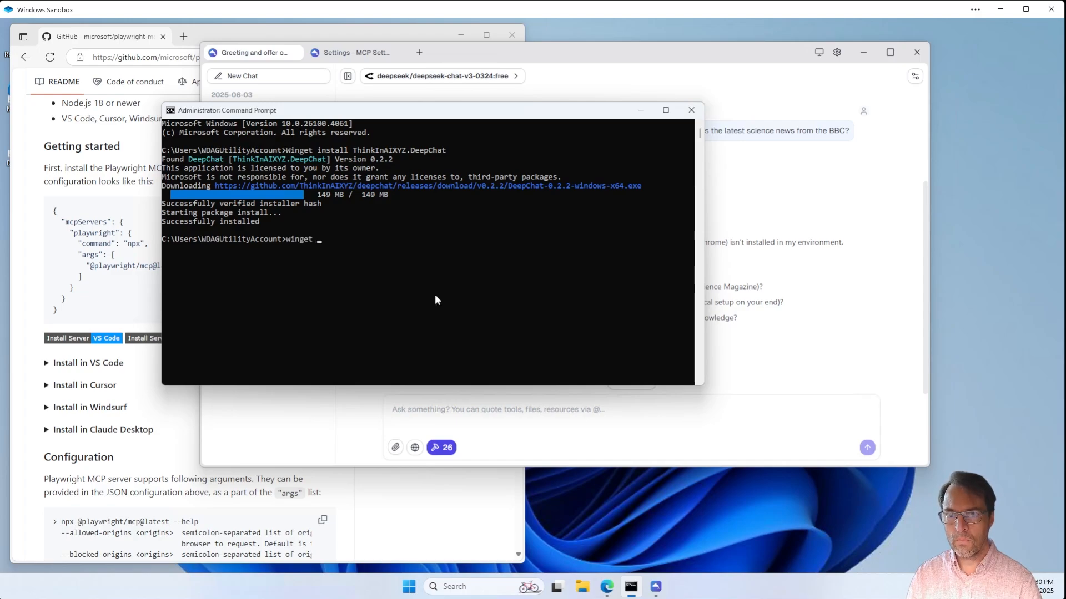
text(install chrome)
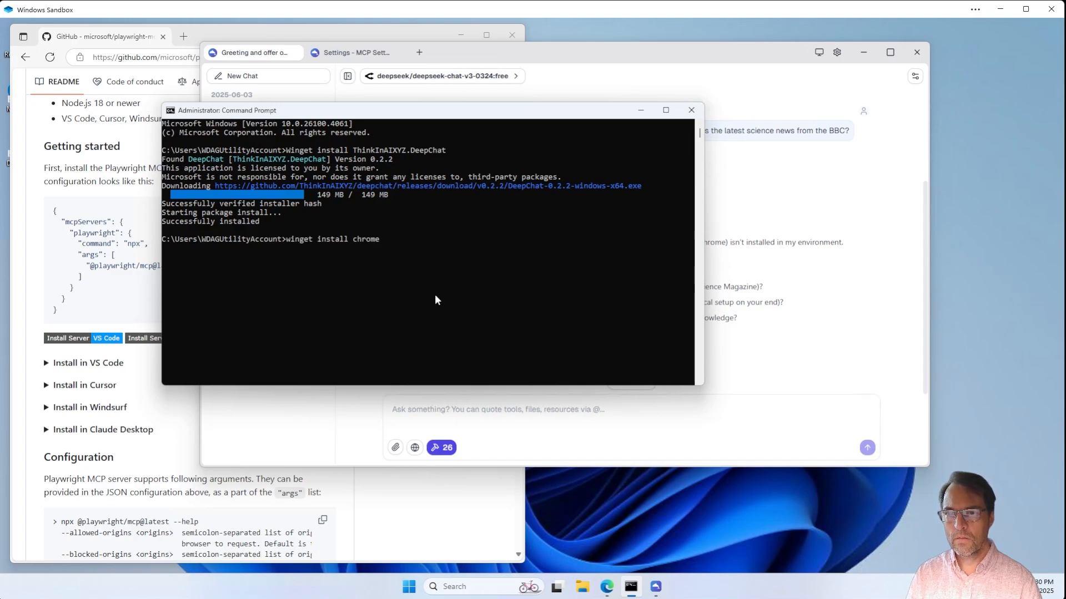
key(Return)
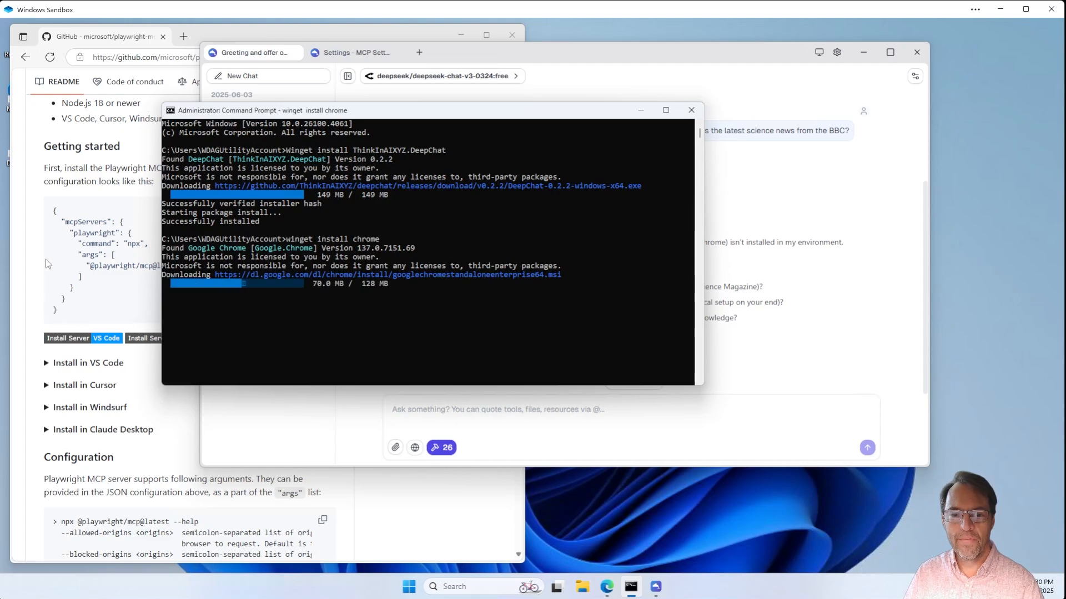
Return to the DeepChat conversation, copy the earlier BBC science news question and send it again
click(204, 76)
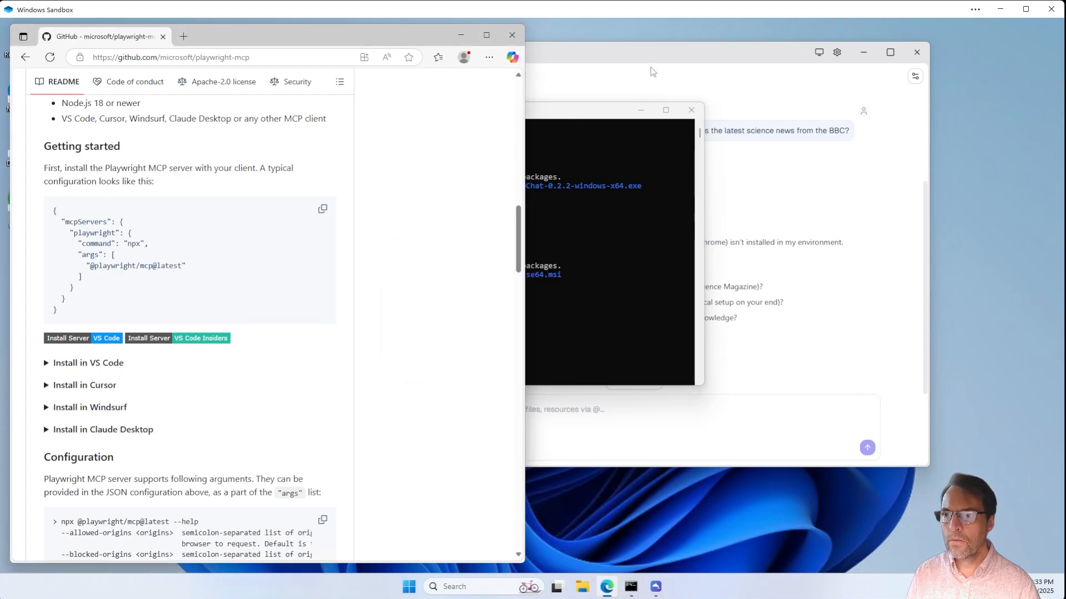
click(651, 54)
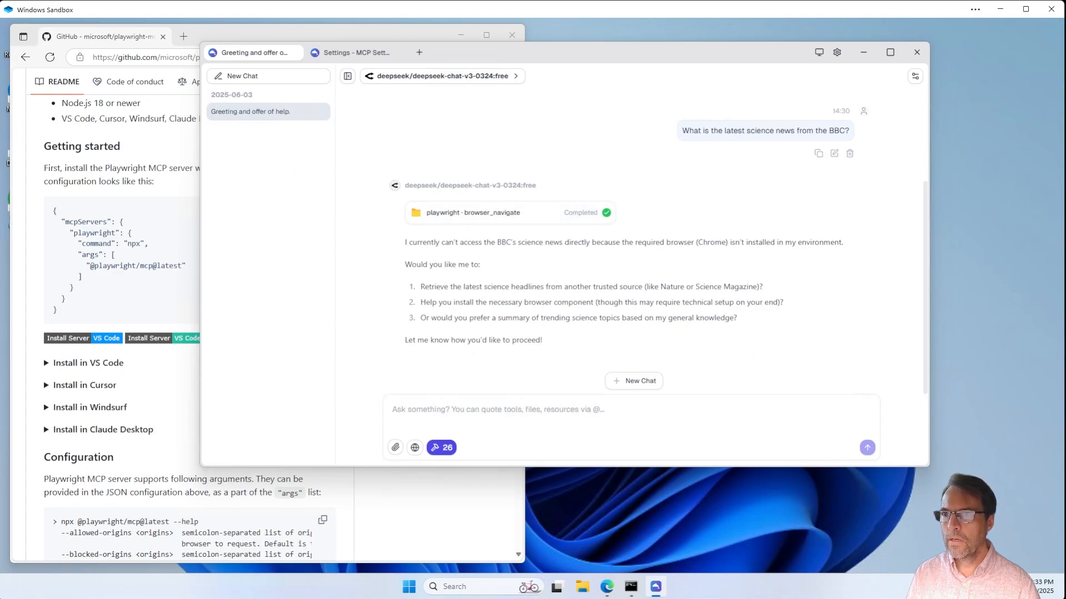
drag(682, 131, 858, 136)
key(ctrl+c)
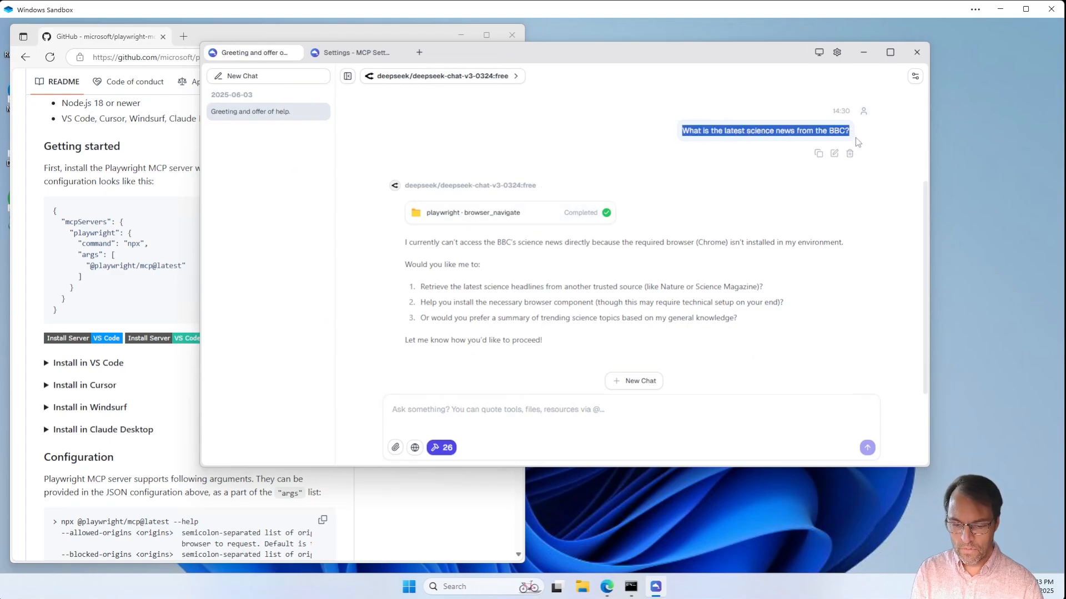
click(513, 412)
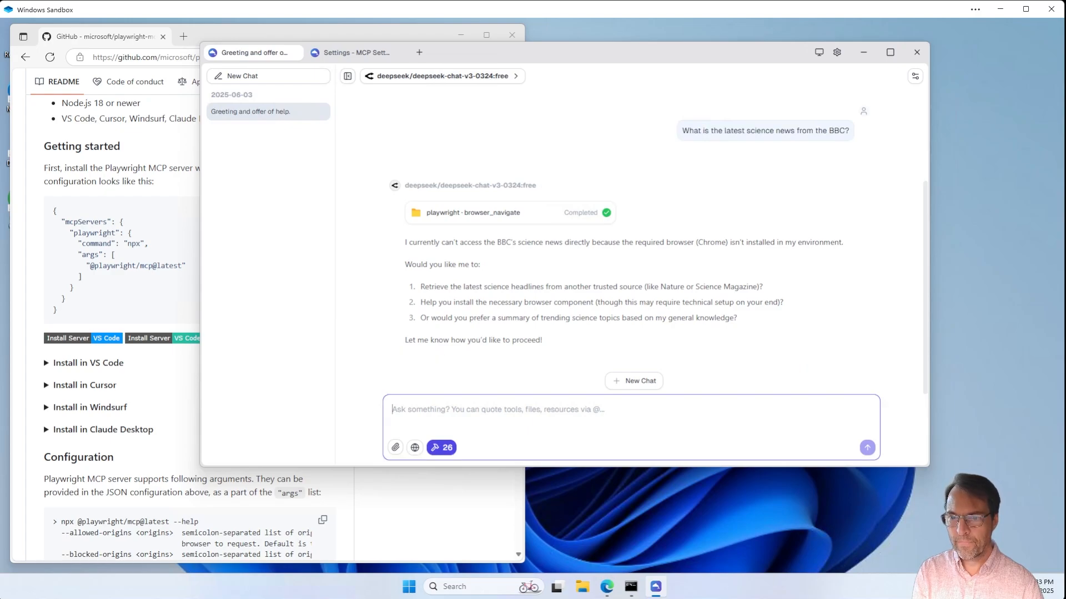
key(ctrl+v)
key(Return)
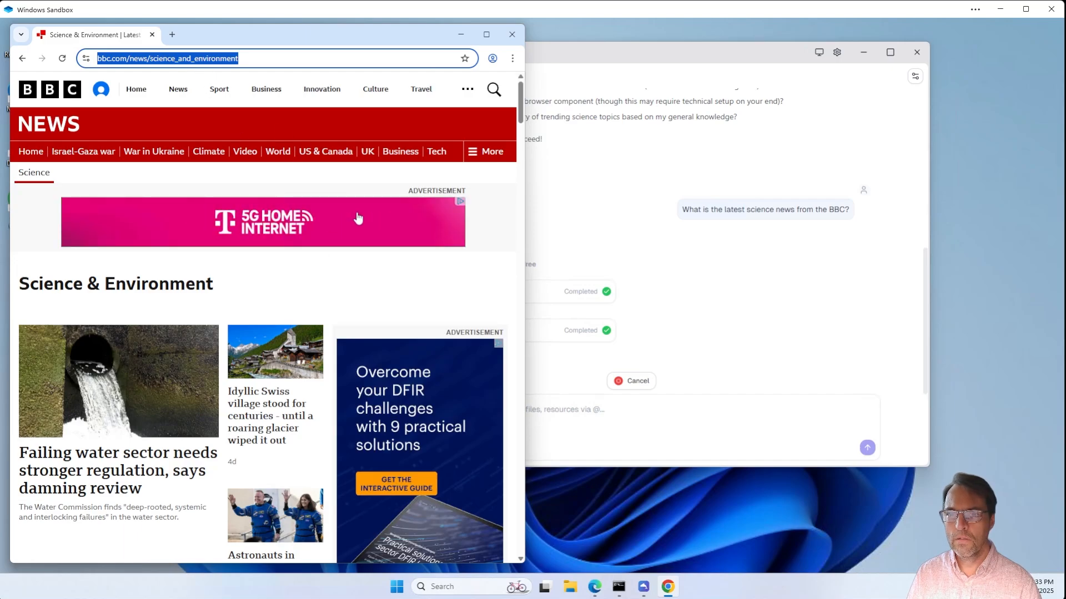
Send "I want to buy a new laptop, what are the top selling options at amazon." and reposition the DeepChat window to uncover Chrome
drag(659, 53, 786, 60)
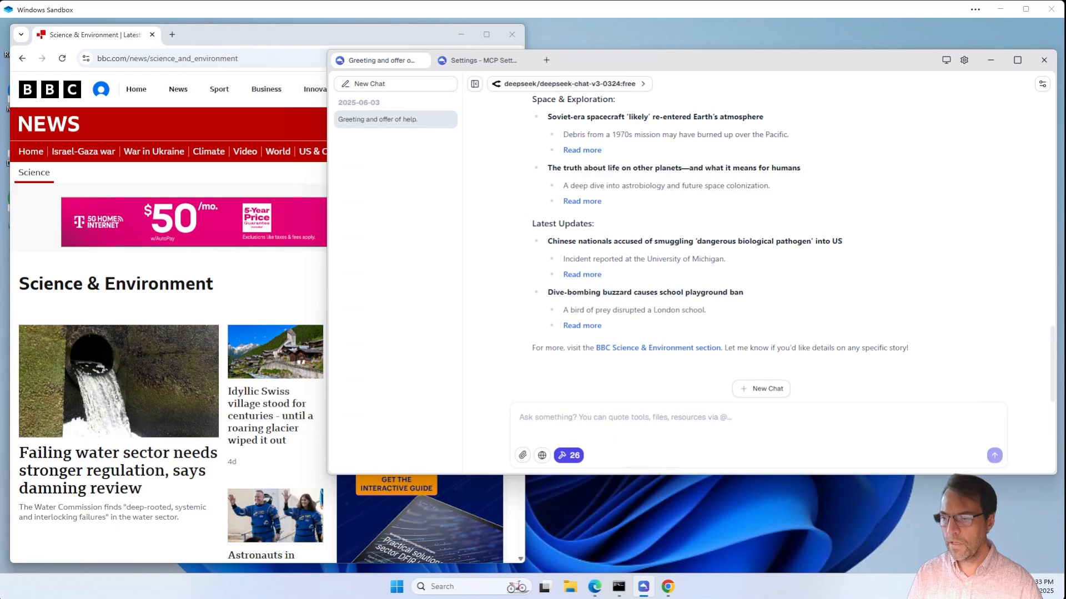
click(568, 430)
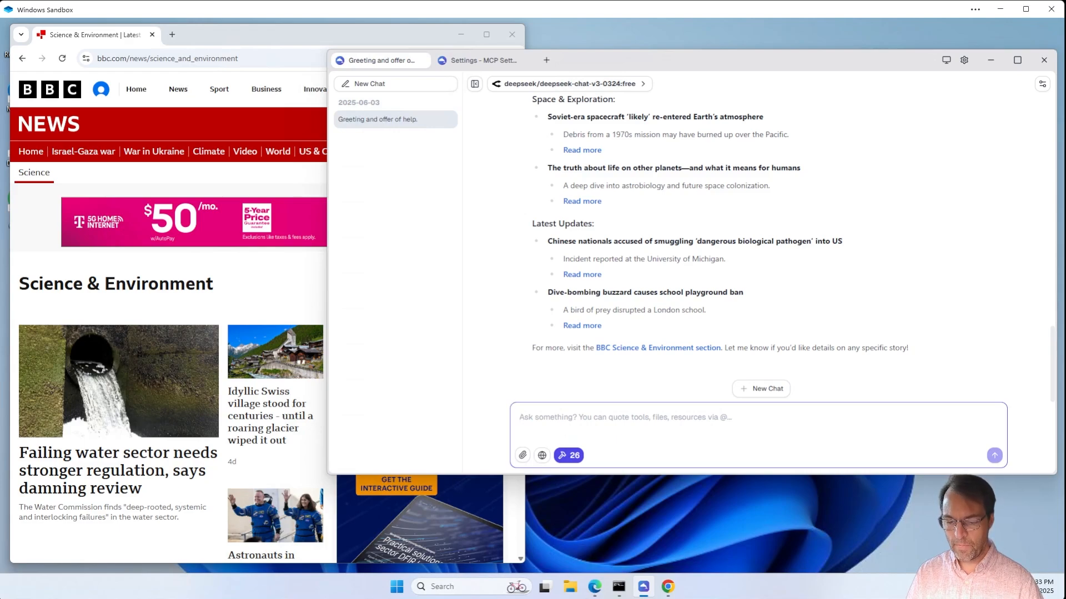
text(I want to buy a new laptop, what are the top selling options at amazon.)
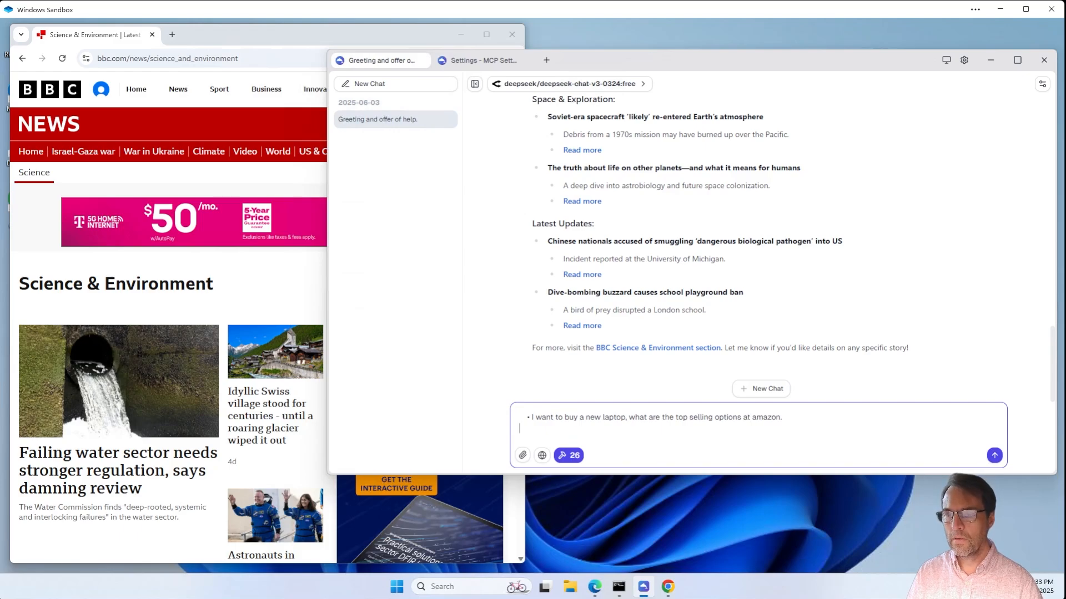
key(BackSpace)
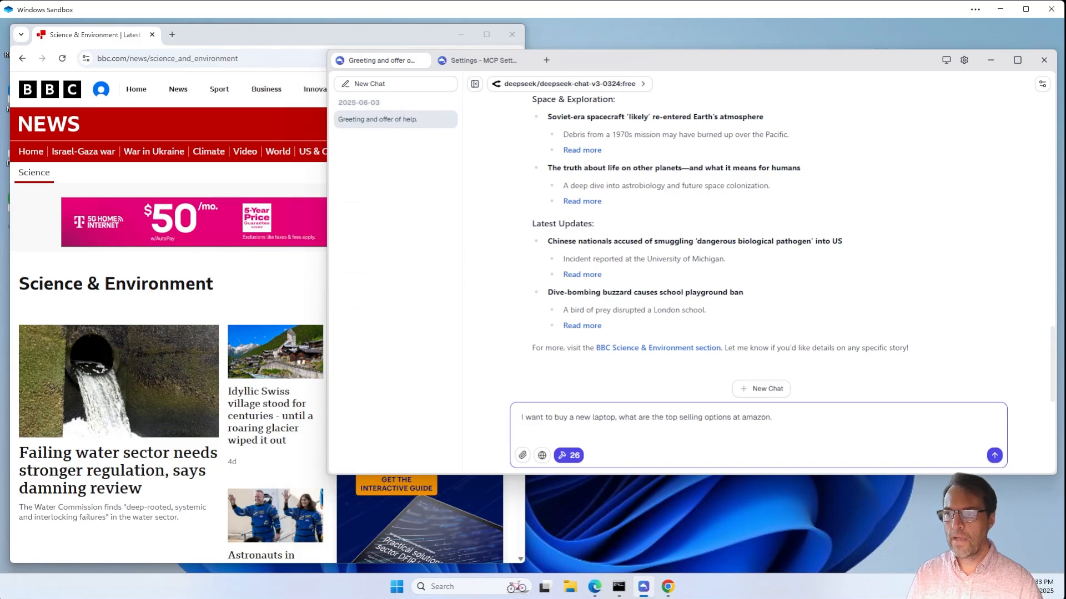
click(994, 455)
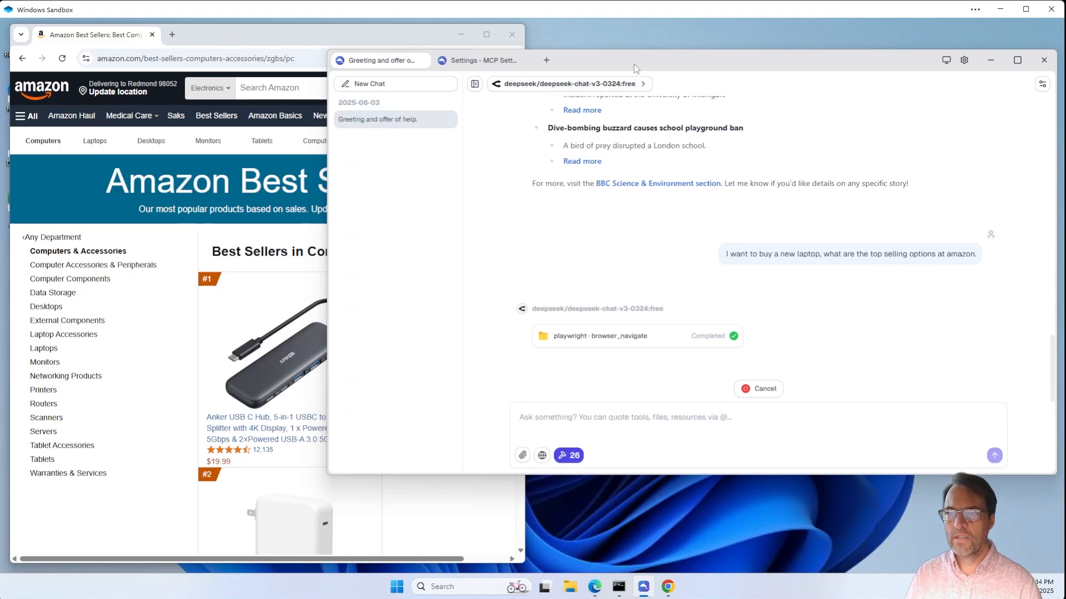
drag(640, 73, 802, 64)
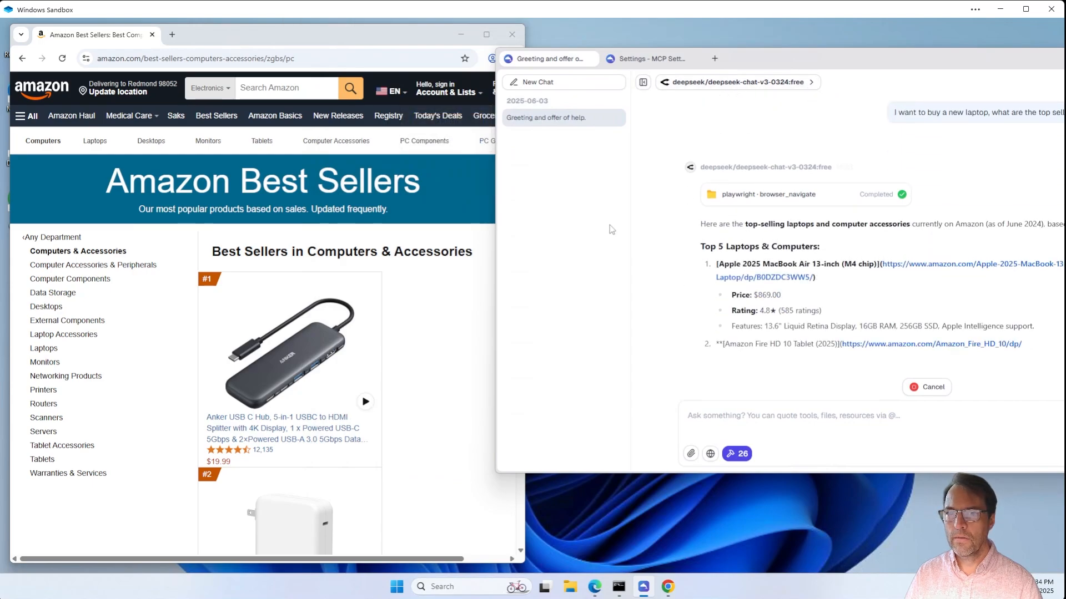
drag(821, 61, 679, 61)
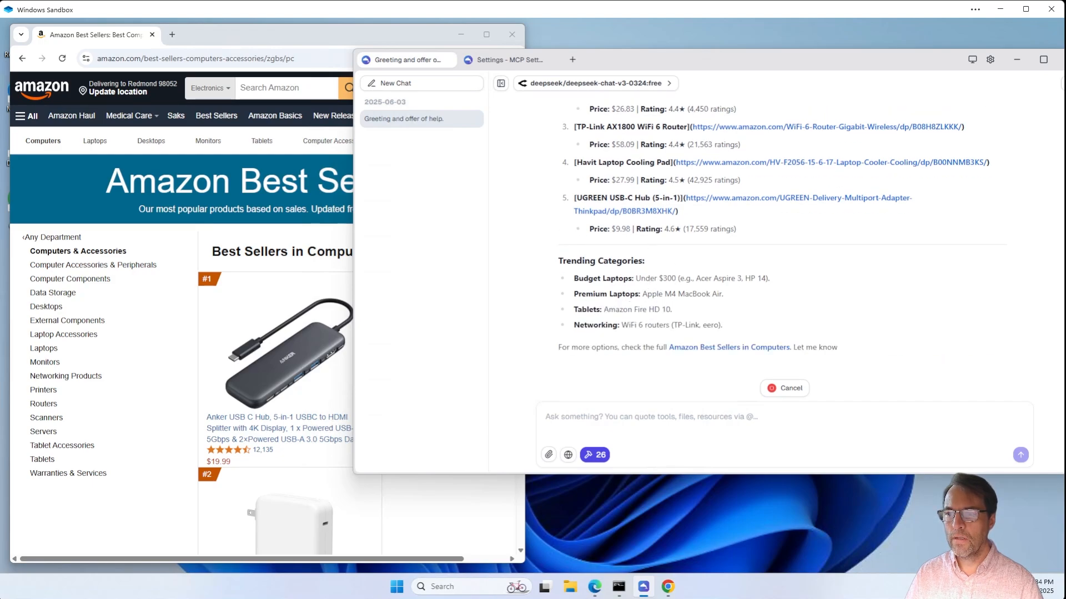
Send the follow-up message "Tell me the specs on the budget laptop" in the same chat
click(630, 416)
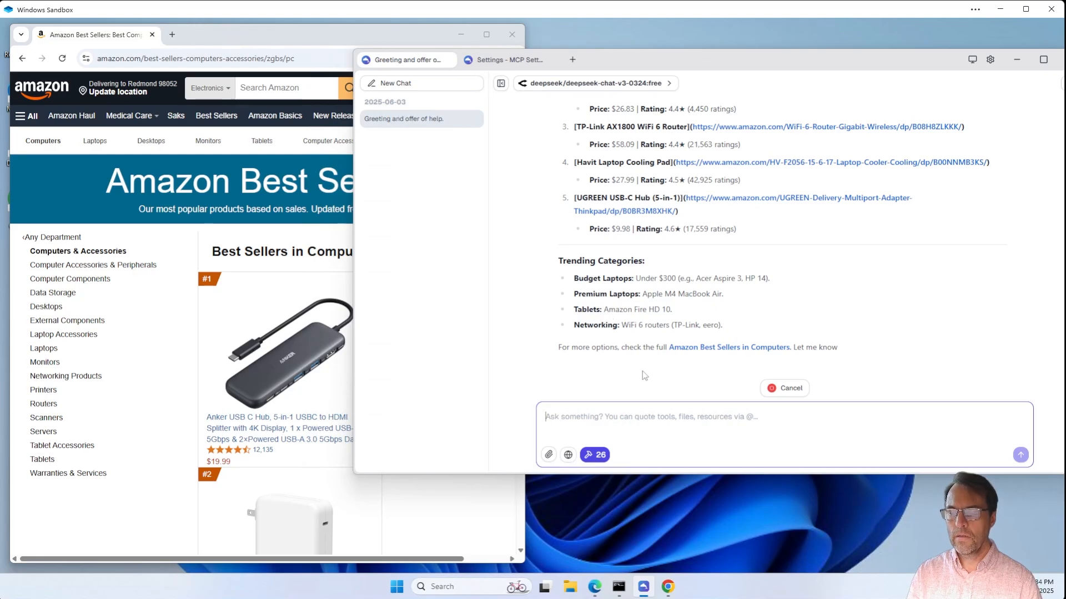
text(Tell me the specs on the )
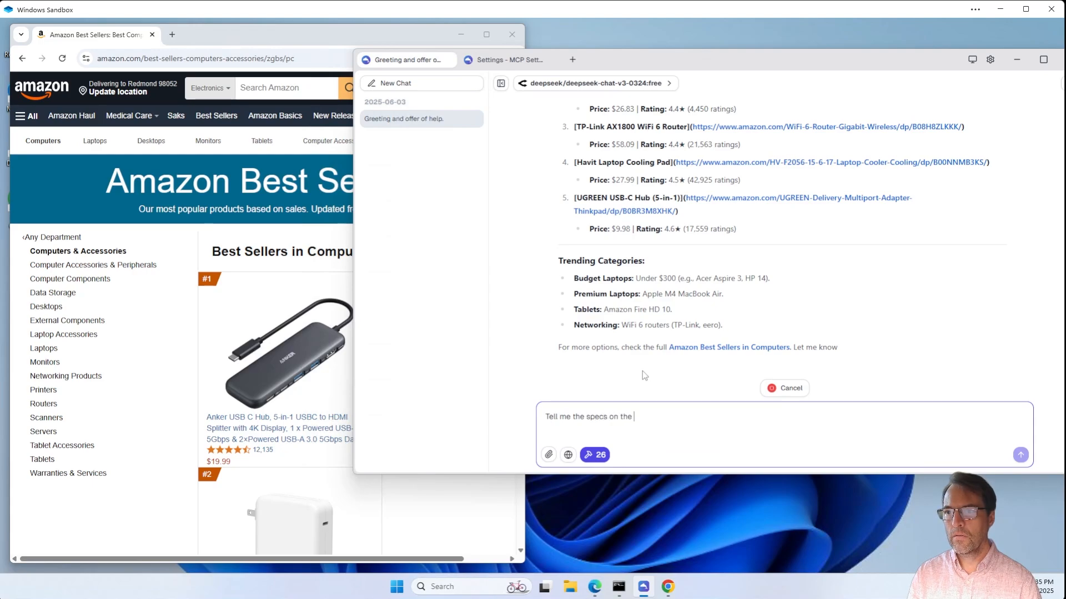
text(budget laptop)
key(shift+Return)
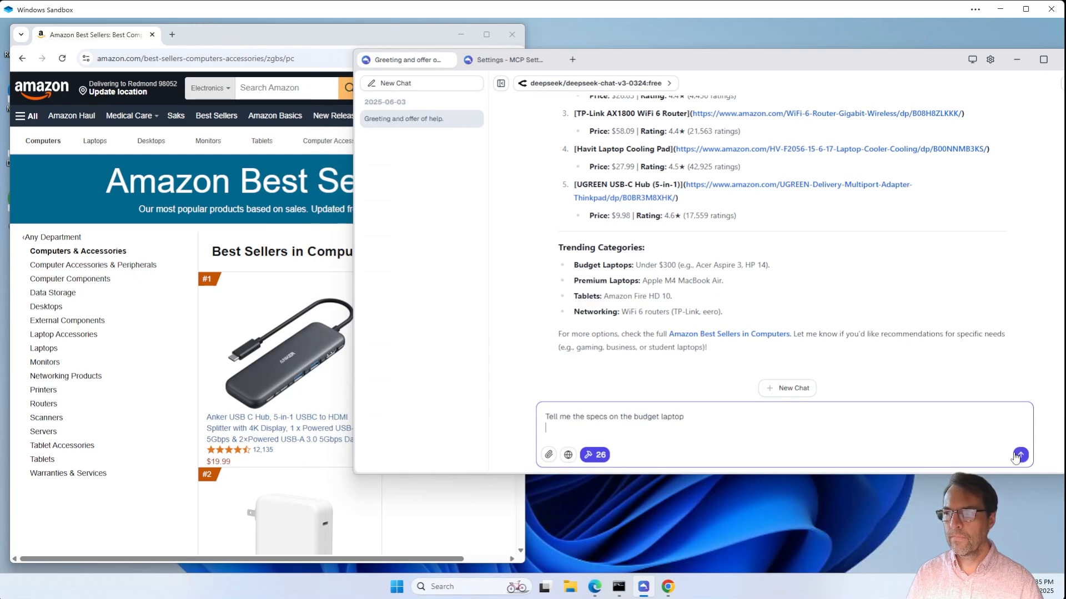
key(Return)
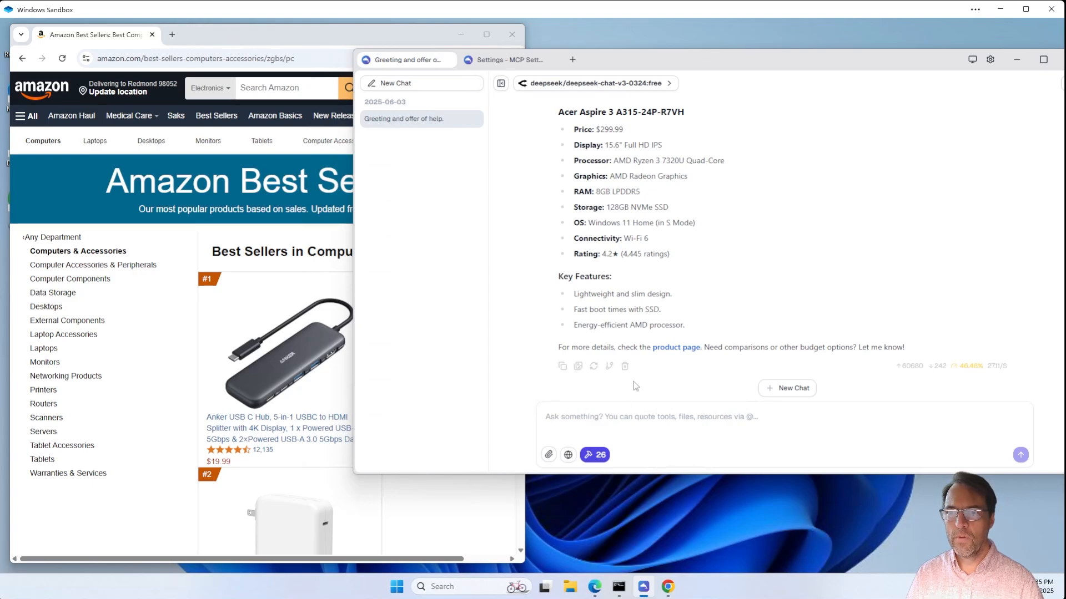
click(546, 416)
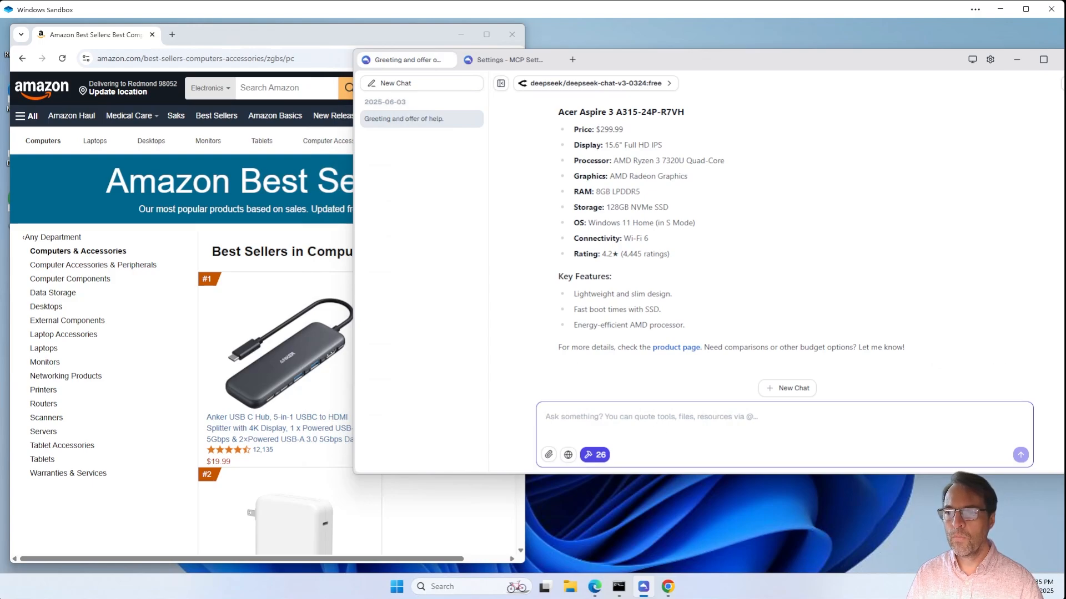